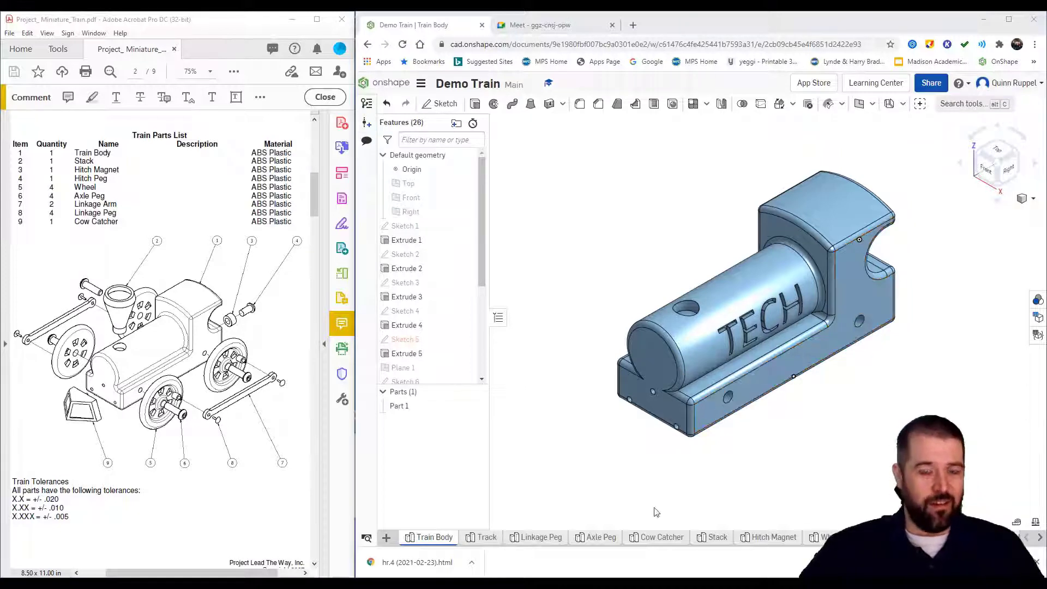
# - Set the train body's Part 1 appearance to purple (7D168E) in the Appearances panel
pyautogui.moveTo(481, 539)
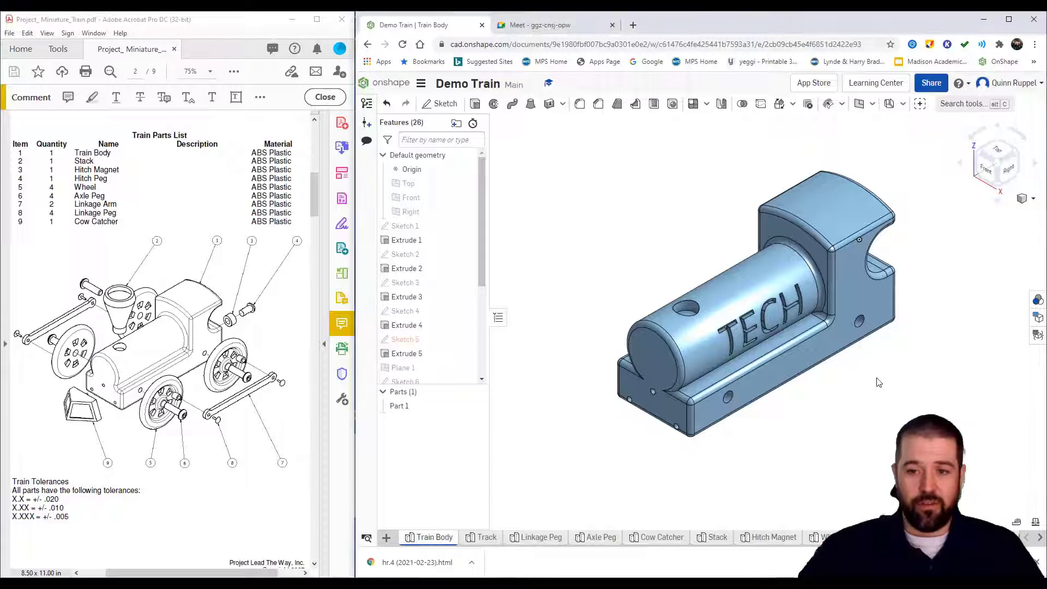
pyautogui.moveTo(877, 381); pyautogui.dragTo(856, 379, button='middle')
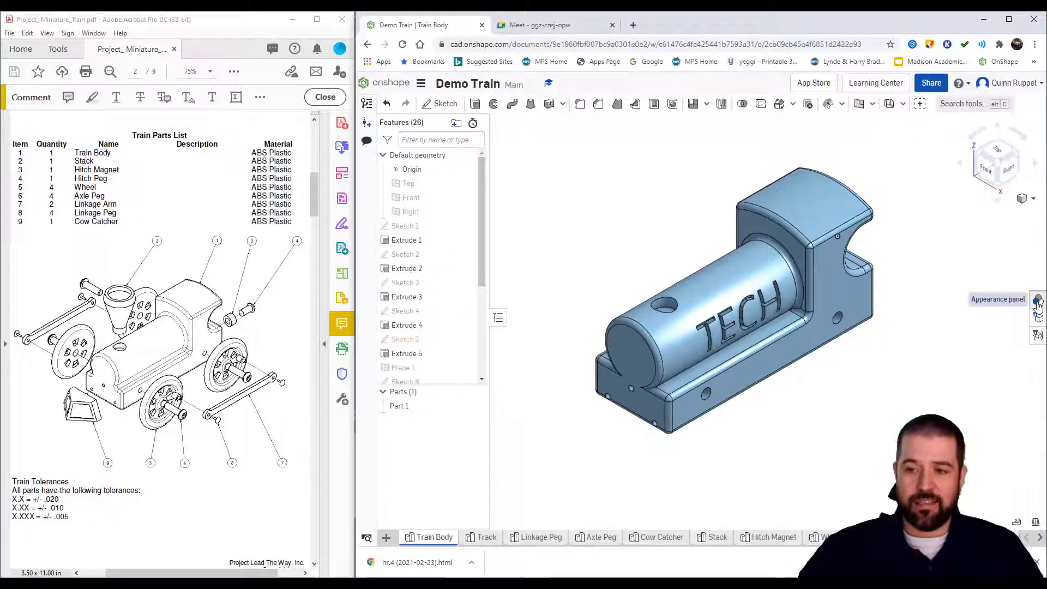
pyautogui.click(1037, 302)
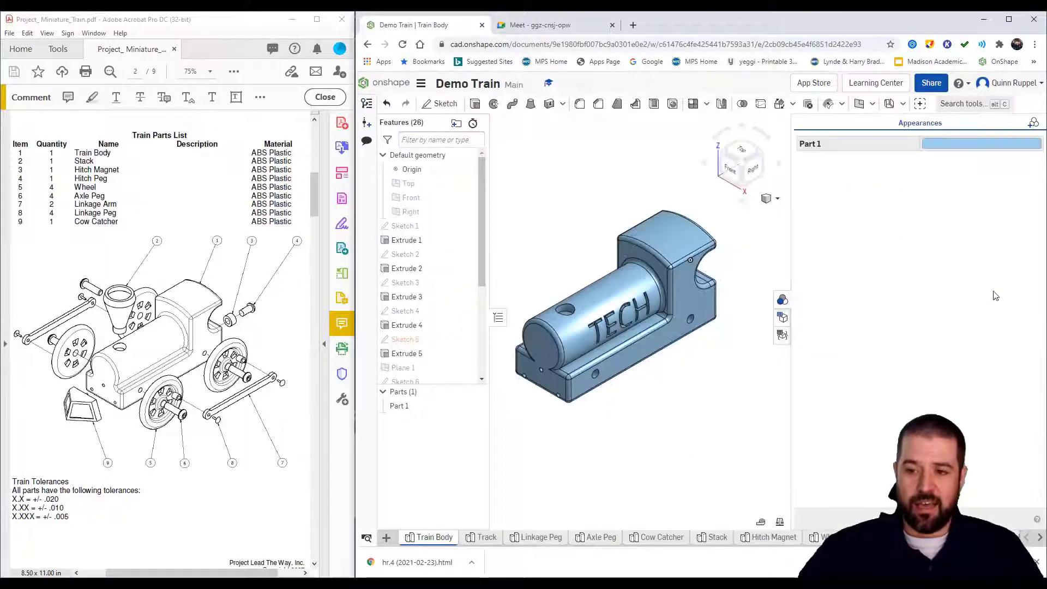
pyautogui.click(958, 142)
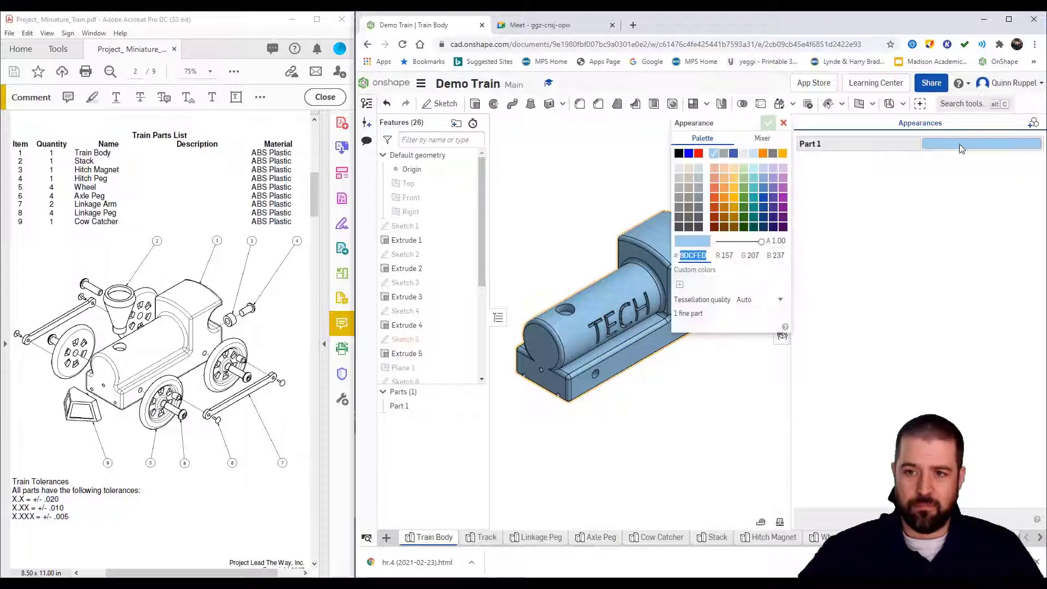
pyautogui.click(782, 207)
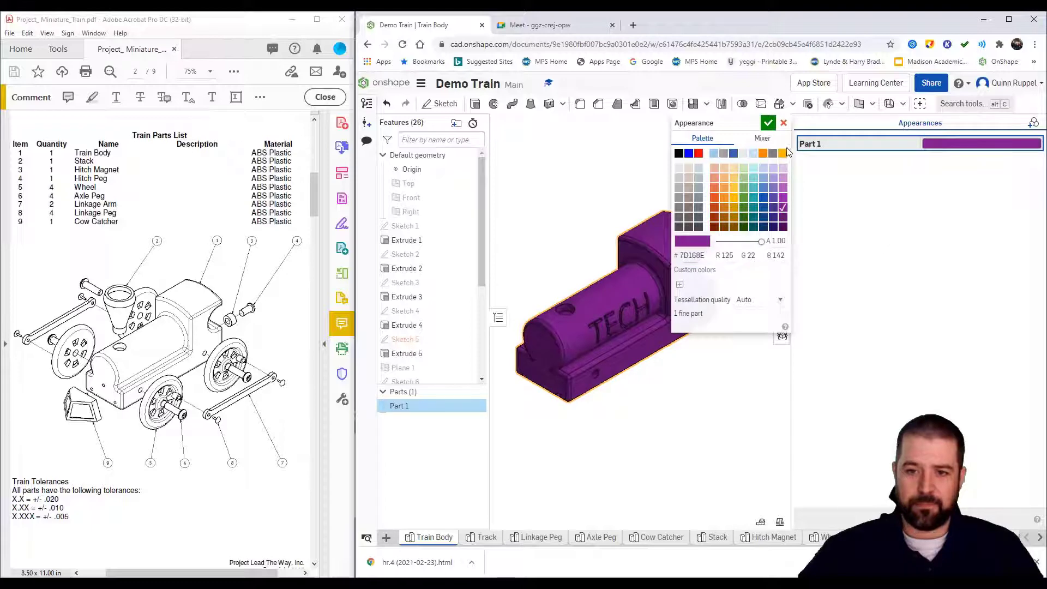
pyautogui.click(768, 122)
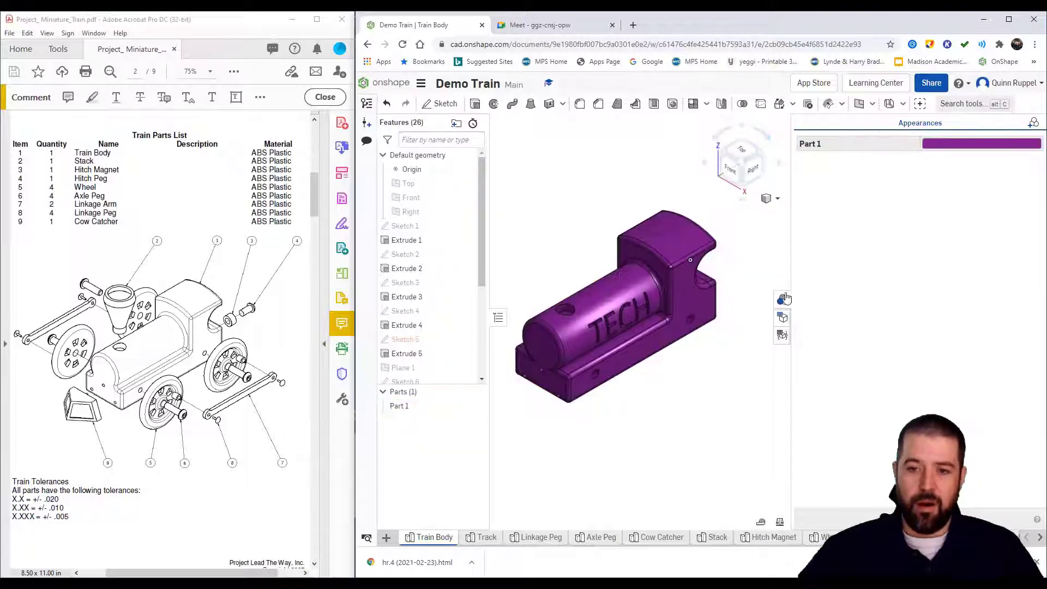
pyautogui.click(784, 299)
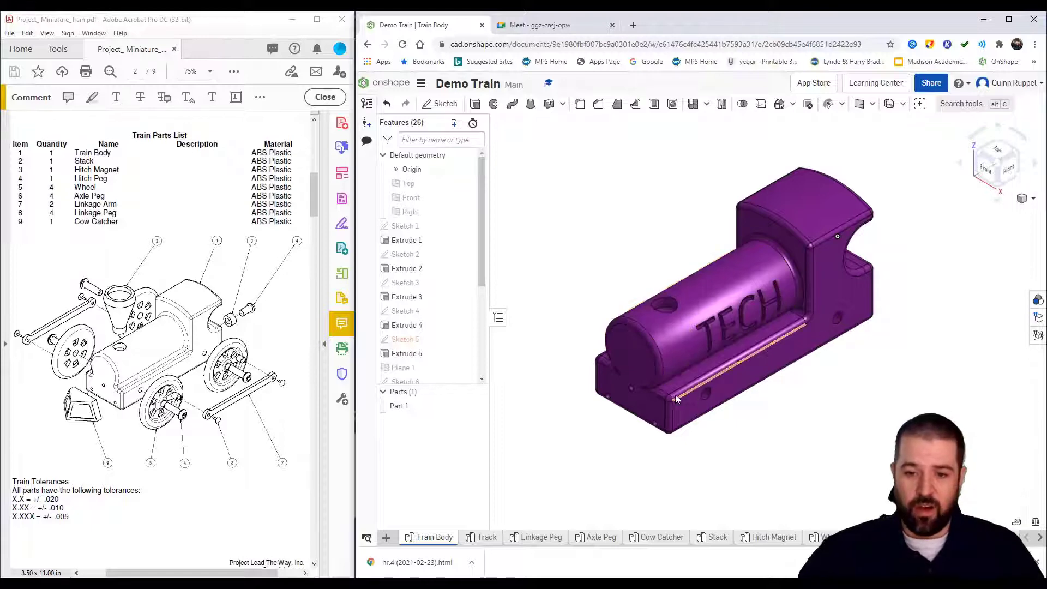
# - Give the Fillet 1 feature faces a black appearance
pyautogui.scroll(3, 808, 306)
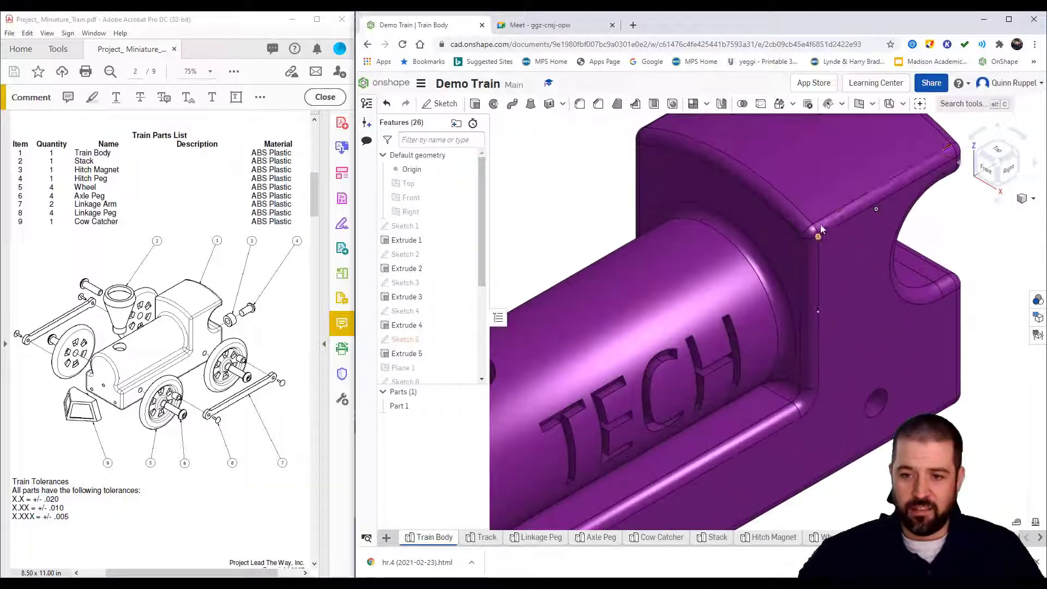
pyautogui.scroll(-4, 809, 351)
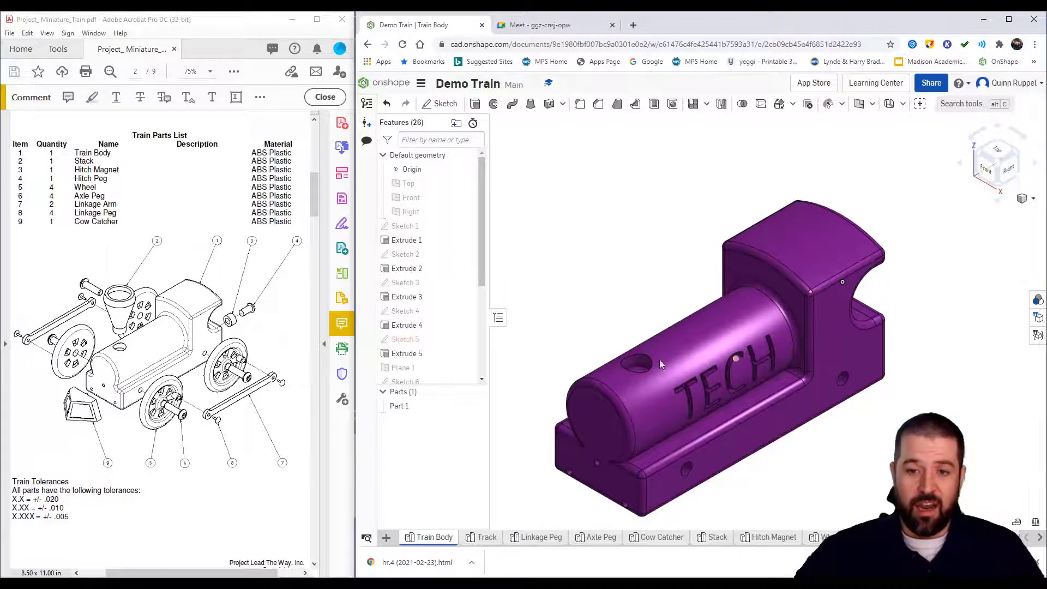
pyautogui.scroll(-5, 446, 300)
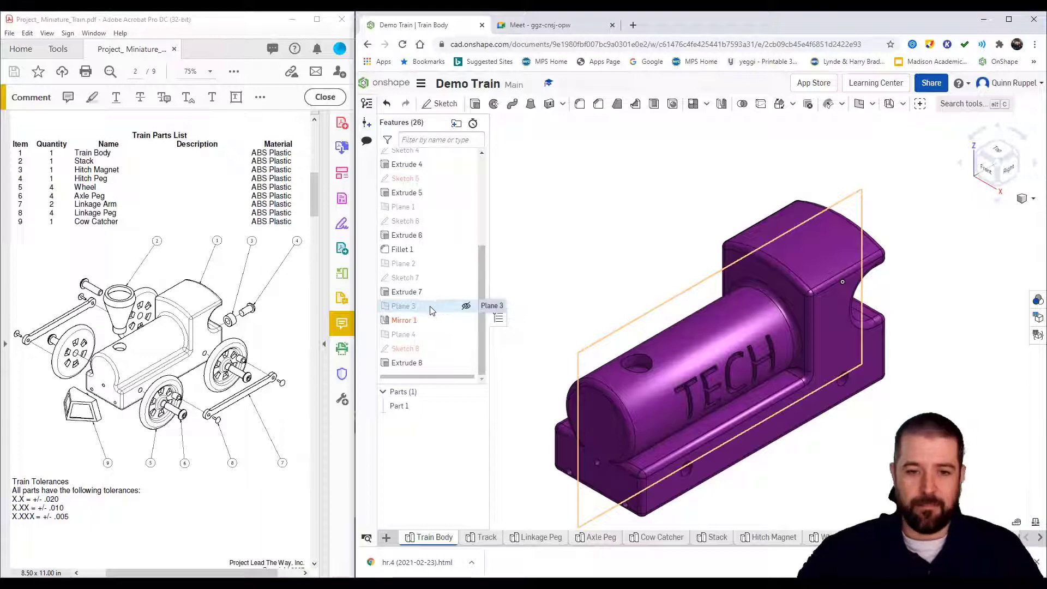
pyautogui.rightClick(408, 254)
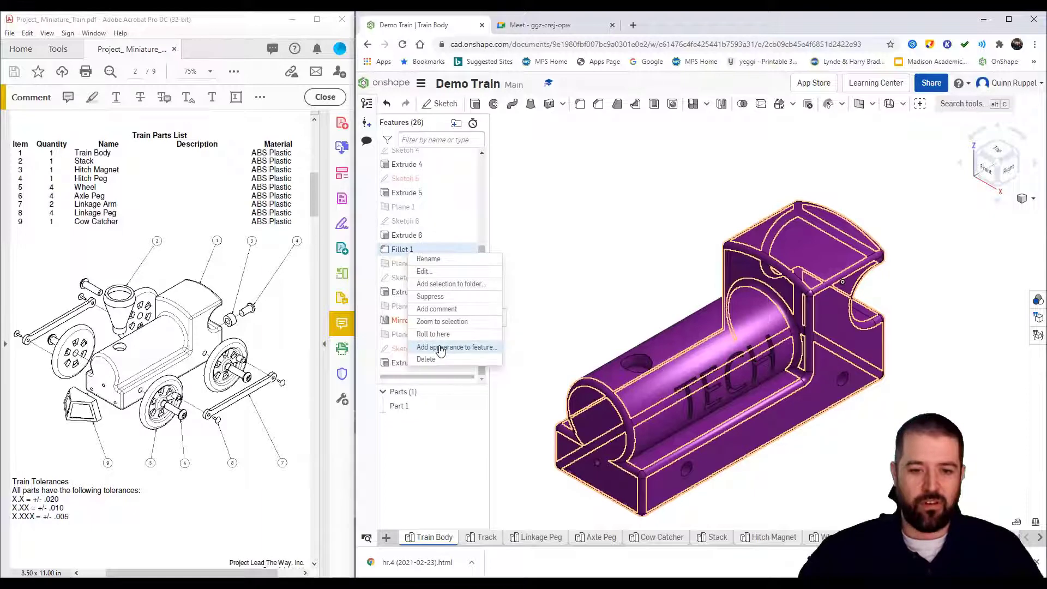
pyautogui.click(440, 348)
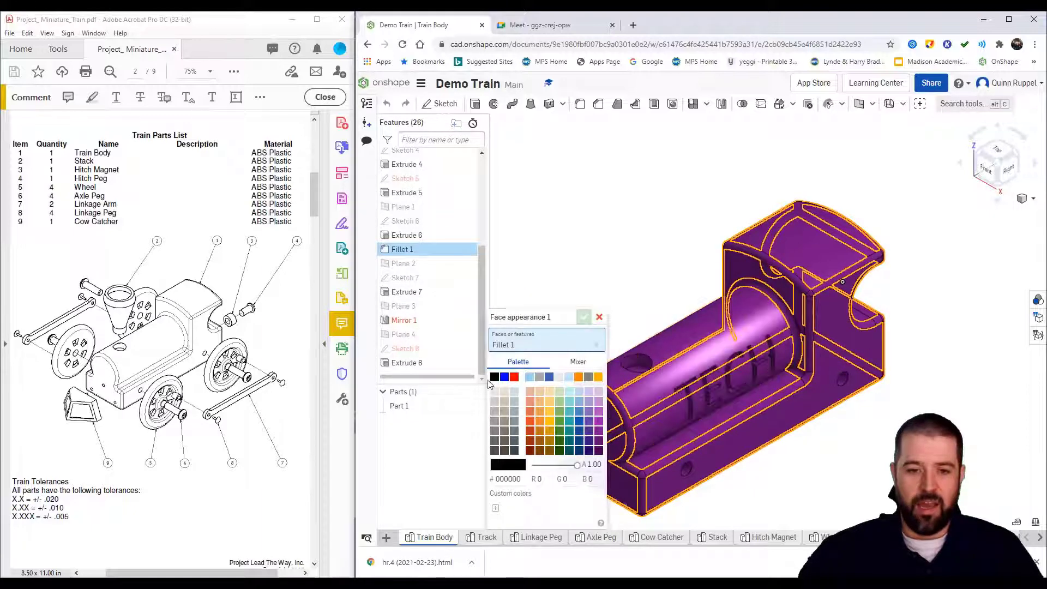
pyautogui.click(494, 376)
pyautogui.click(583, 316)
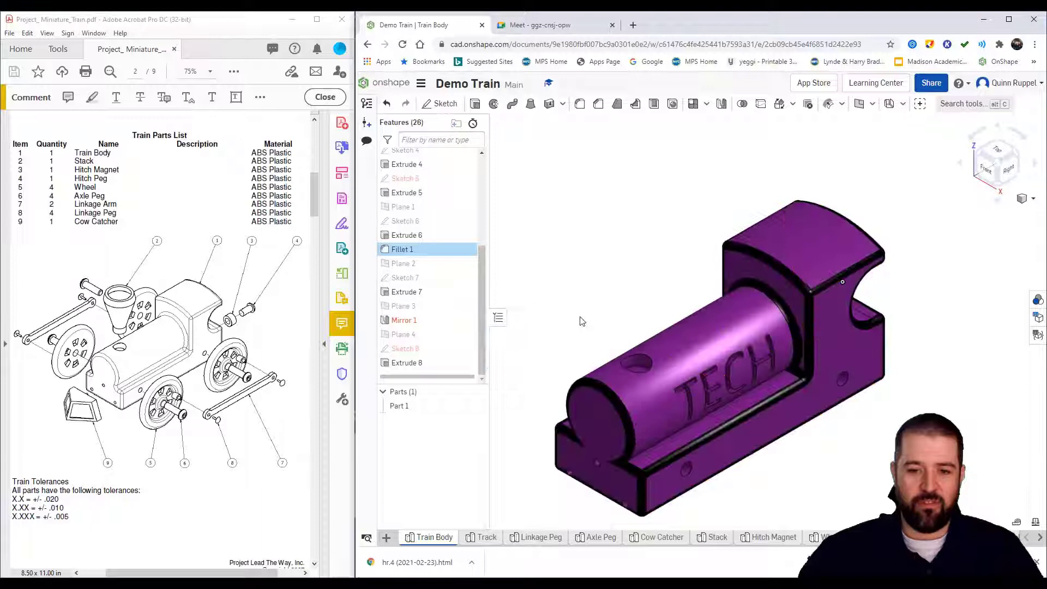
pyautogui.moveTo(631, 362)
pyautogui.mouseDown(button='right')
pyautogui.moveTo(946, 346)
pyautogui.moveTo(880, 370)
pyautogui.moveTo(867, 322)
pyautogui.moveTo(911, 290)
pyautogui.moveTo(894, 316)
pyautogui.moveTo(852, 328)
pyautogui.moveTo(866, 305)
pyautogui.mouseUp(button='right')
# - From the isometric view, colour the Extrude 7 TECH lettering light grey
pyautogui.click(1027, 198)
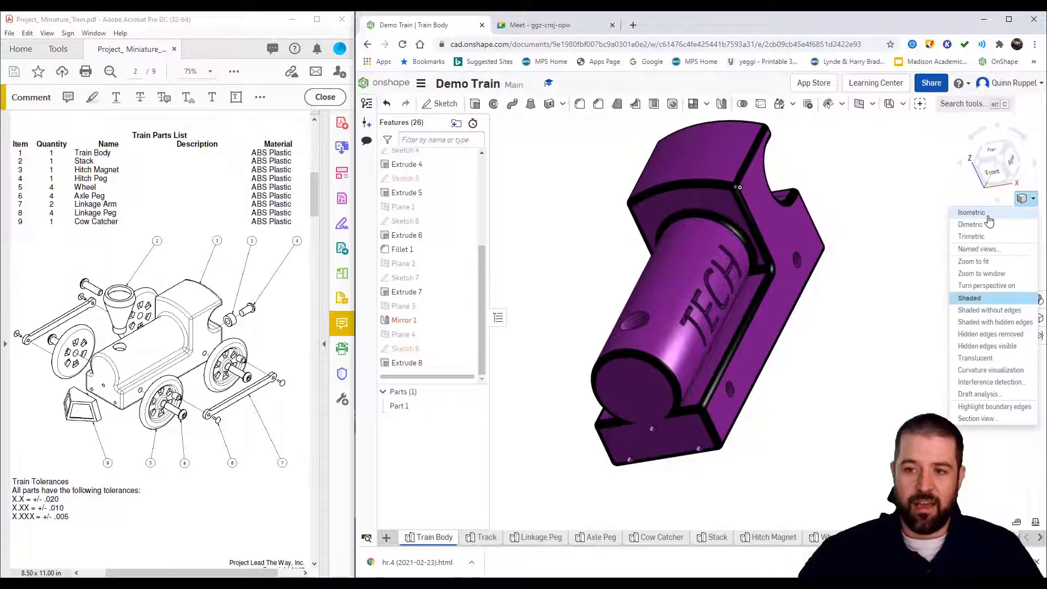
pyautogui.click(986, 214)
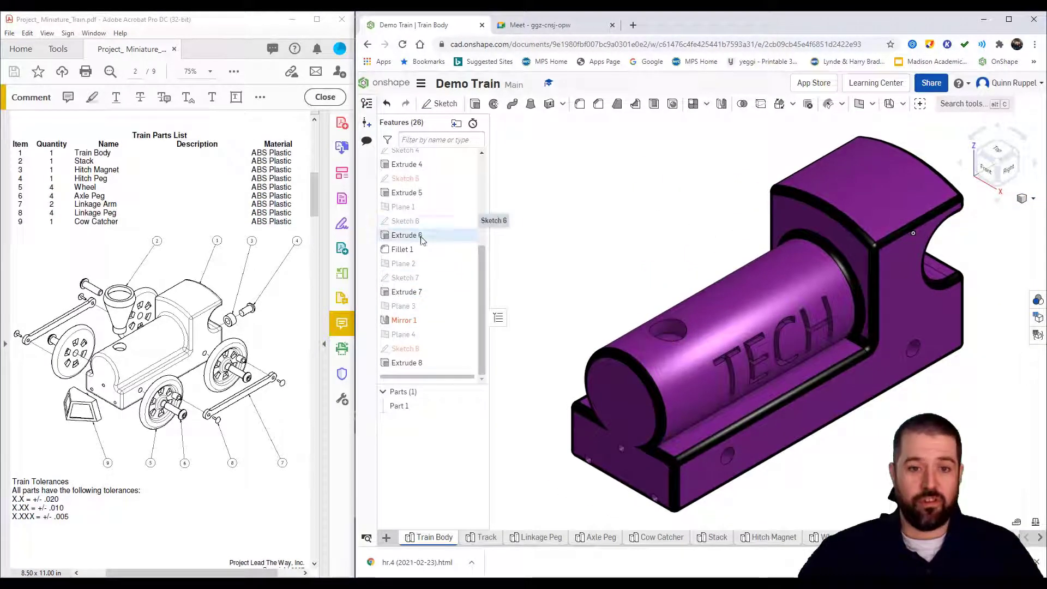
pyautogui.rightClick(411, 296)
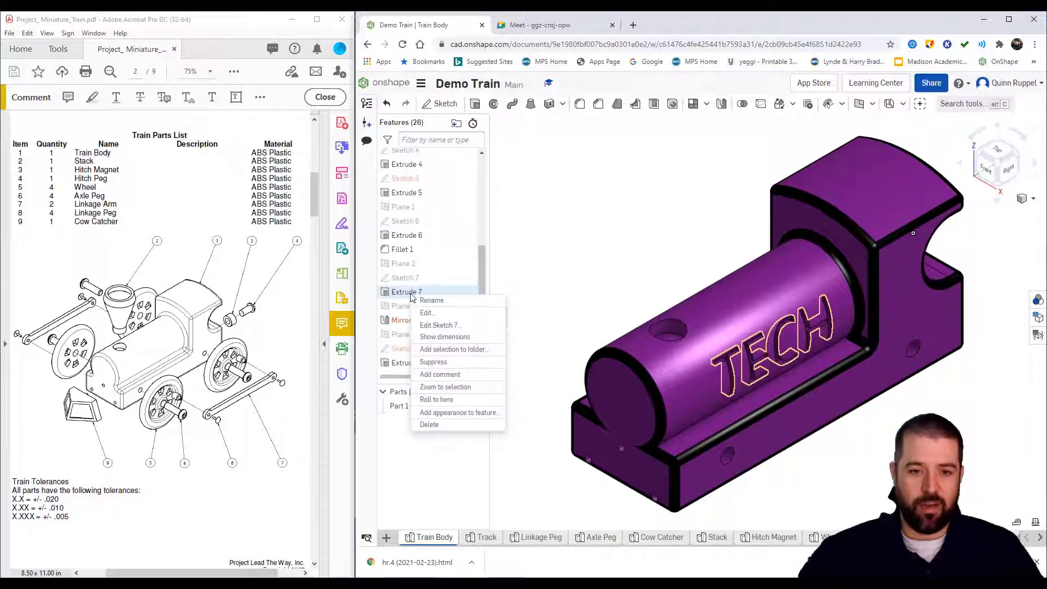
pyautogui.click(459, 413)
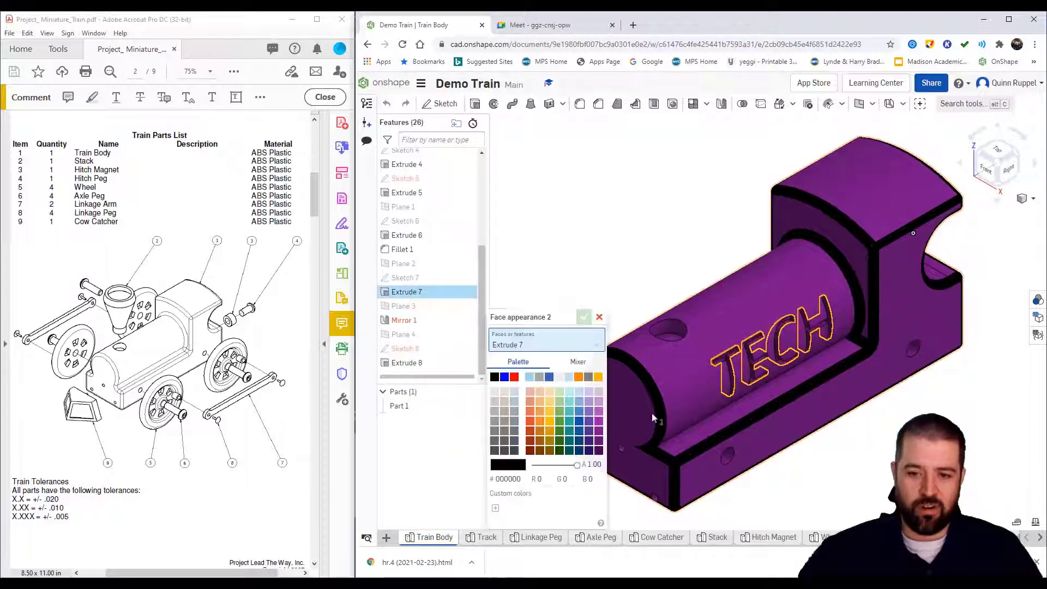
pyautogui.click(561, 378)
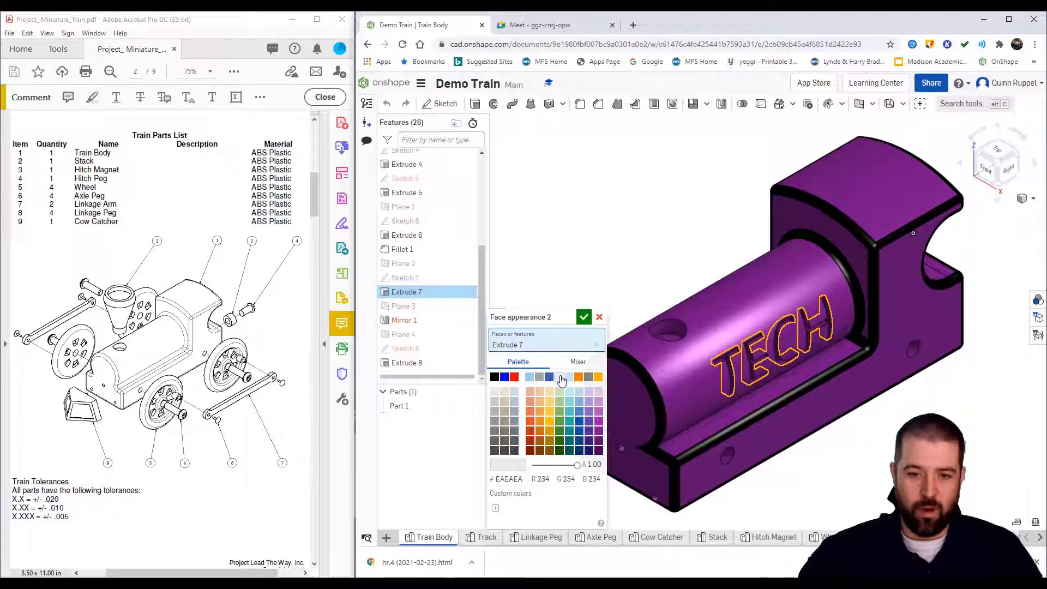
pyautogui.click(584, 316)
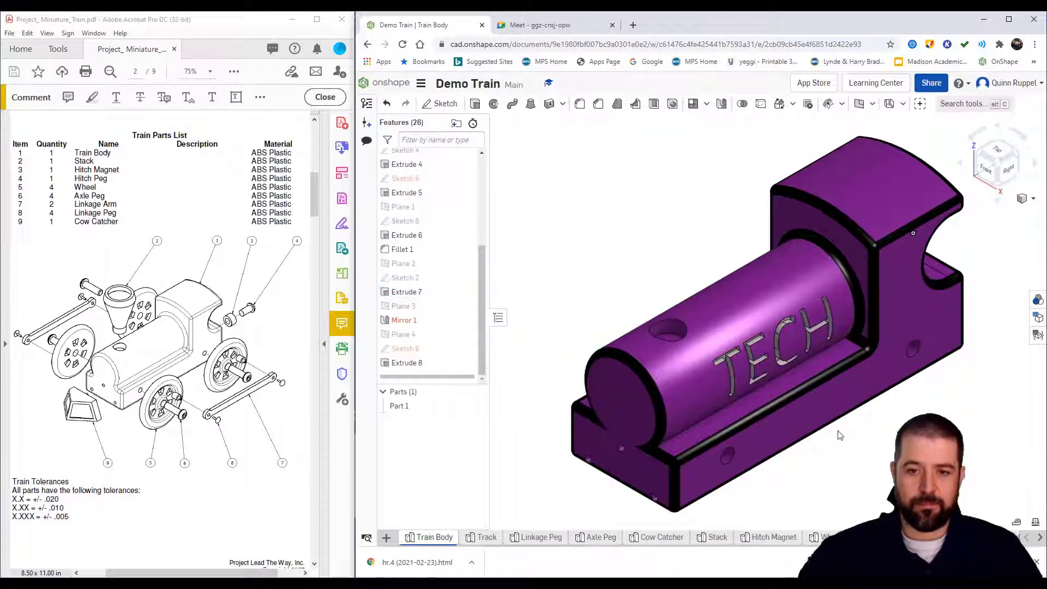
# - Colour the Extrude 8 TECH lettering on the other side light grey
pyautogui.moveTo(840, 435); pyautogui.dragTo(776, 351, button='right')
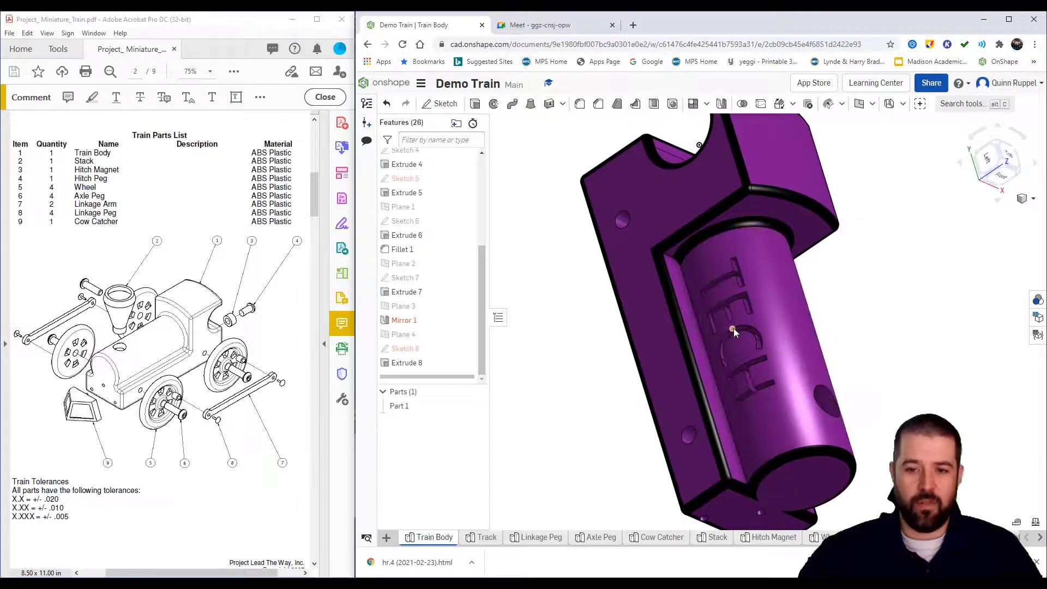
pyautogui.rightClick(424, 364)
pyautogui.click(458, 471)
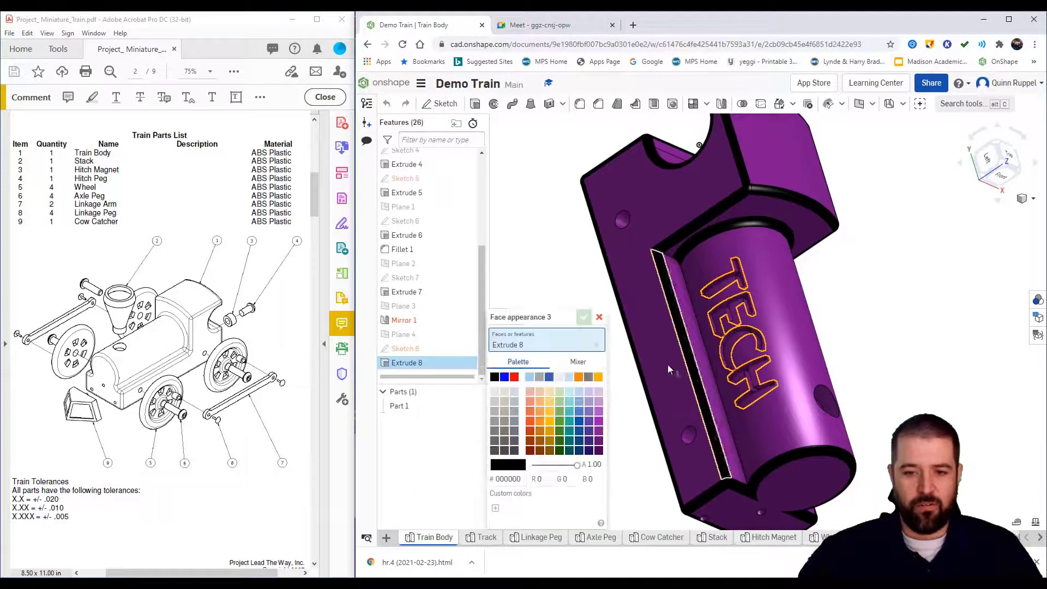
pyautogui.click(559, 377)
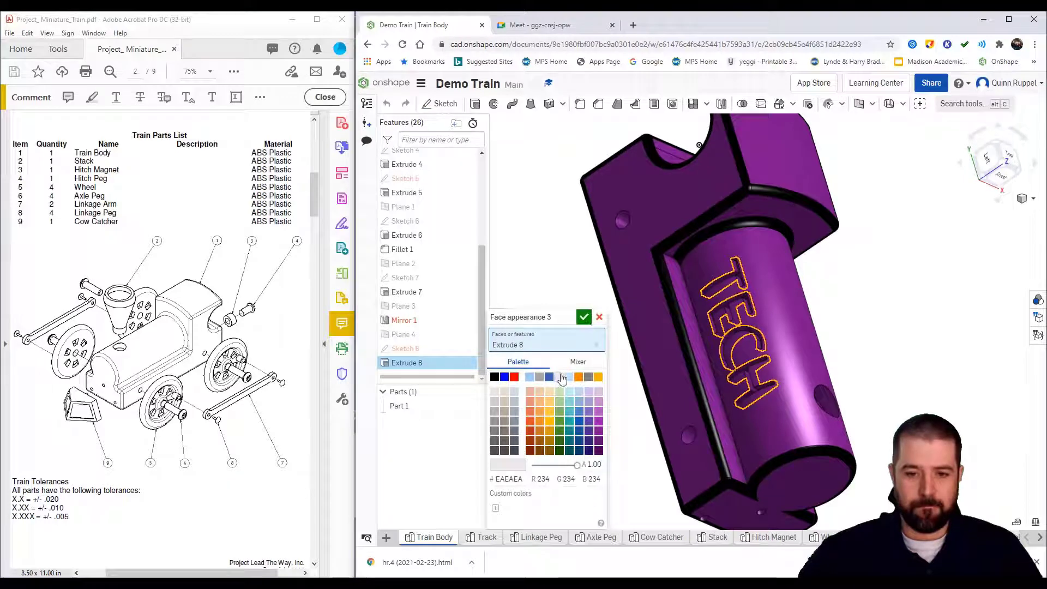
pyautogui.click(583, 317)
pyautogui.moveTo(582, 322); pyautogui.dragTo(769, 376, button='right')
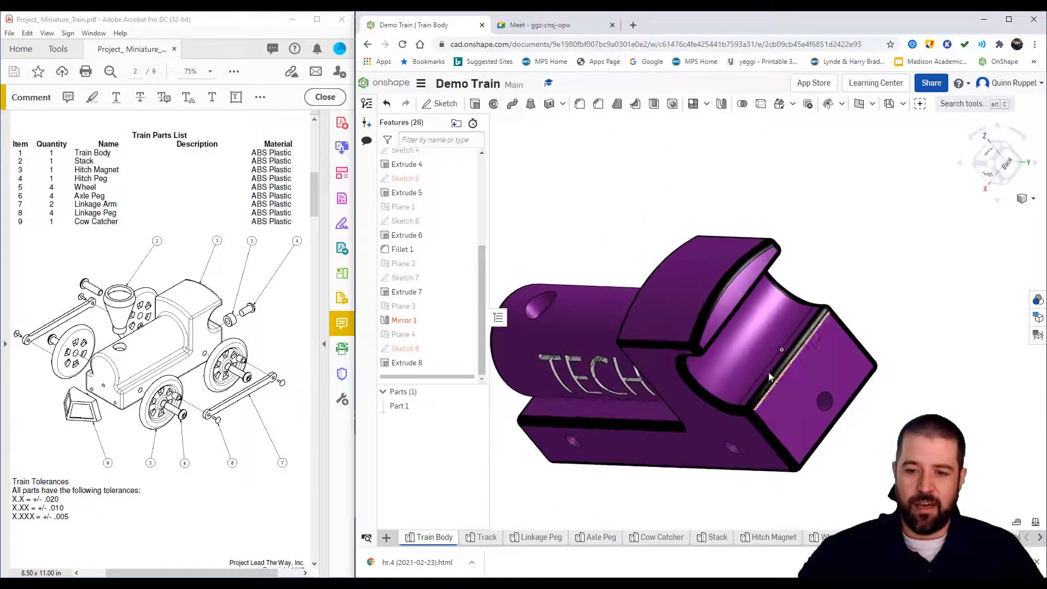
# - Apply white to the curved cradle face, then undo it so the face stays purple
pyautogui.rightClick(730, 349)
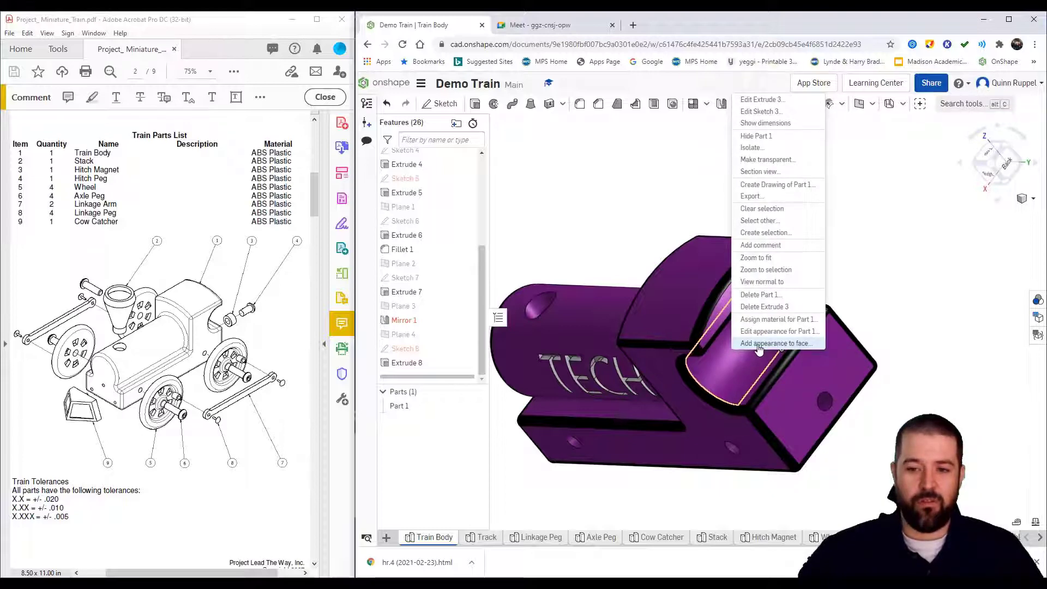
pyautogui.click(758, 343)
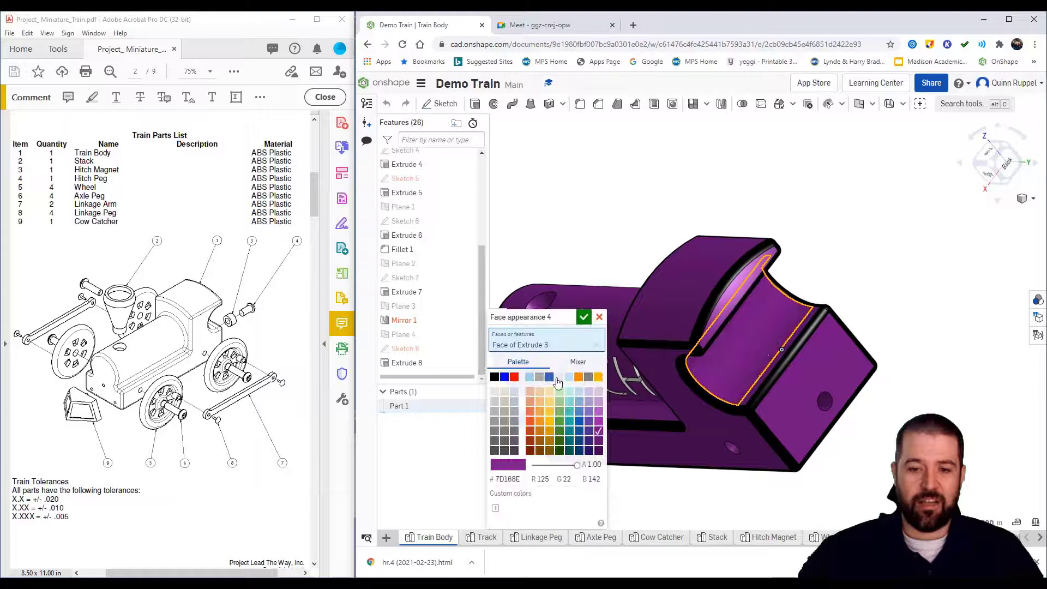
pyautogui.click(558, 379)
pyautogui.click(583, 317)
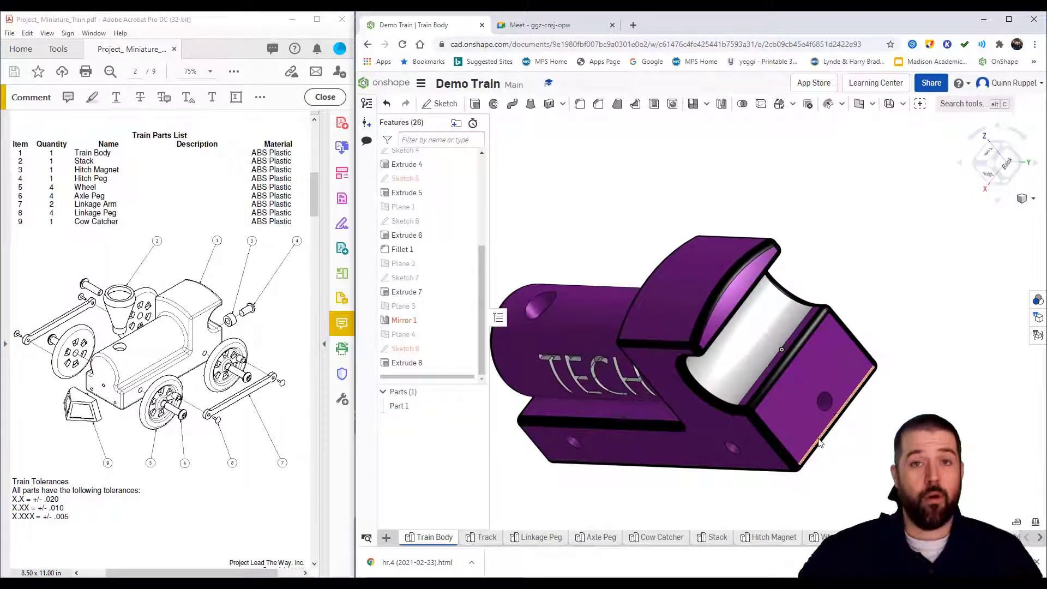
pyautogui.scroll(3, 631, 219)
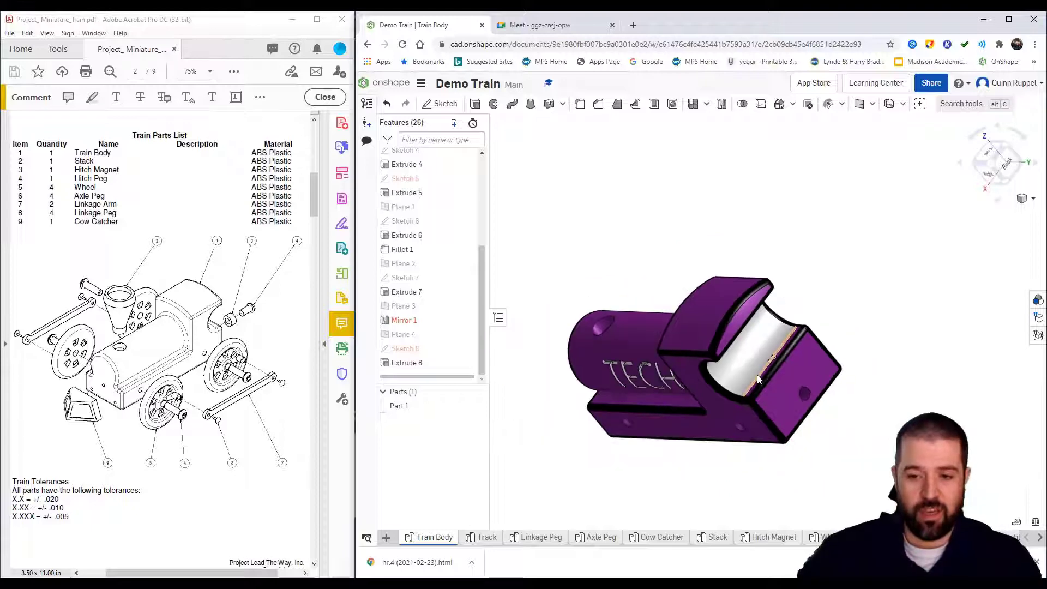
pyautogui.click(386, 103)
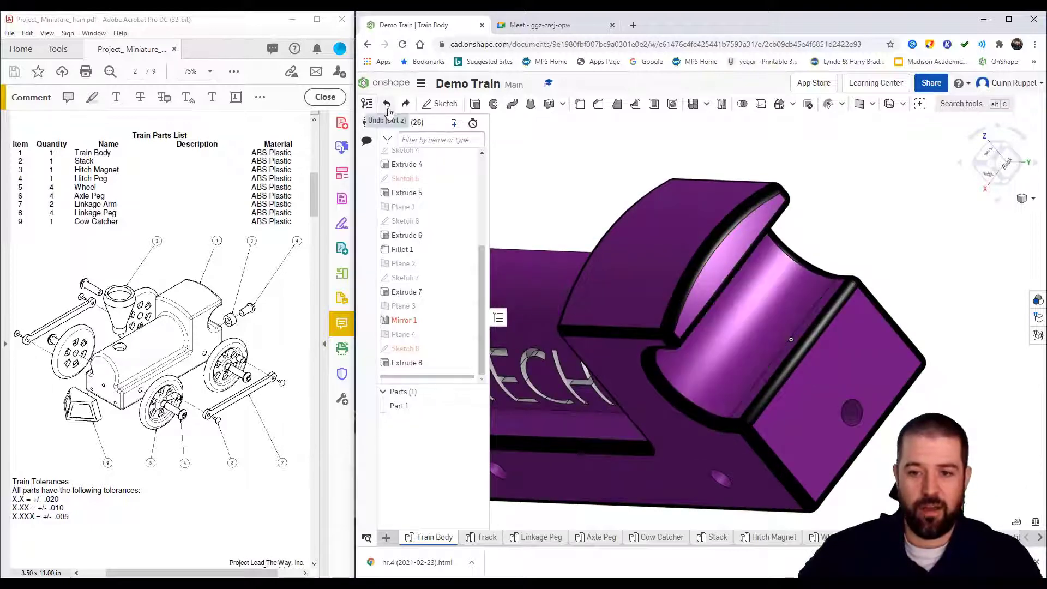
# - Select the three Extrude 3 cradle faces and give them a white appearance
pyautogui.moveTo(769, 281)
pyautogui.mouseDown(button='right')
pyautogui.moveTo(776, 308)
pyautogui.moveTo(780, 271)
pyautogui.moveTo(771, 306)
pyautogui.moveTo(725, 327)
pyautogui.moveTo(694, 297)
pyautogui.mouseUp(button='right')
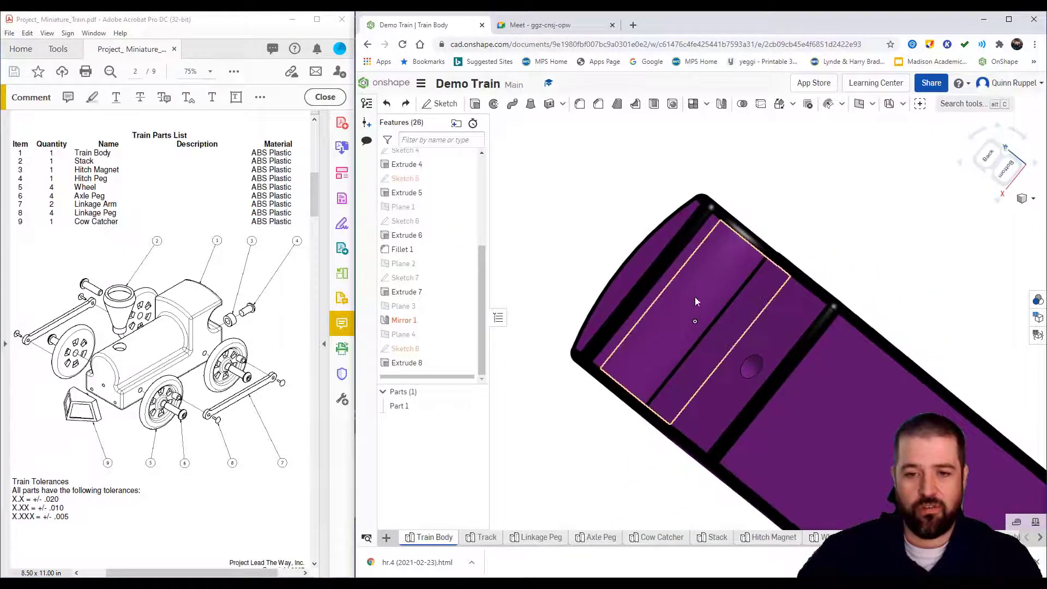
pyautogui.click(664, 282)
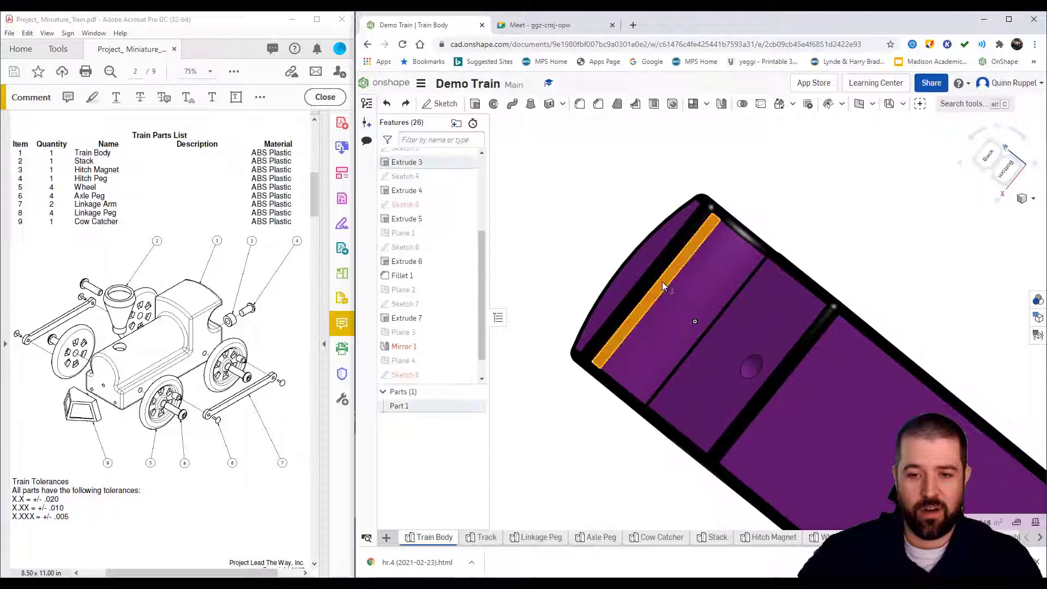
pyautogui.click(679, 304)
pyautogui.moveTo(823, 271); pyautogui.dragTo(861, 316, button='right')
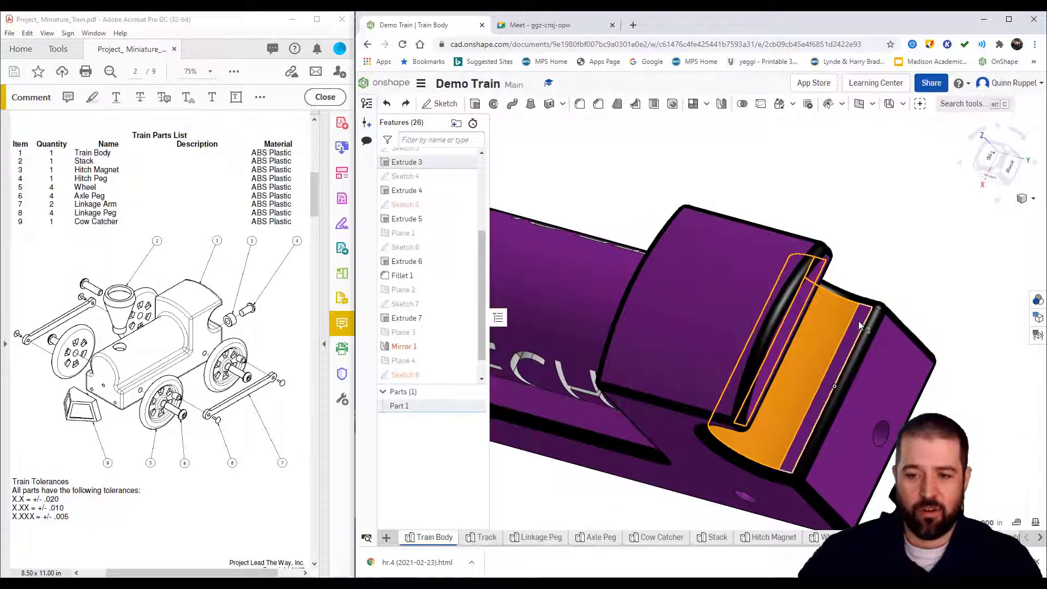
pyautogui.click(858, 320)
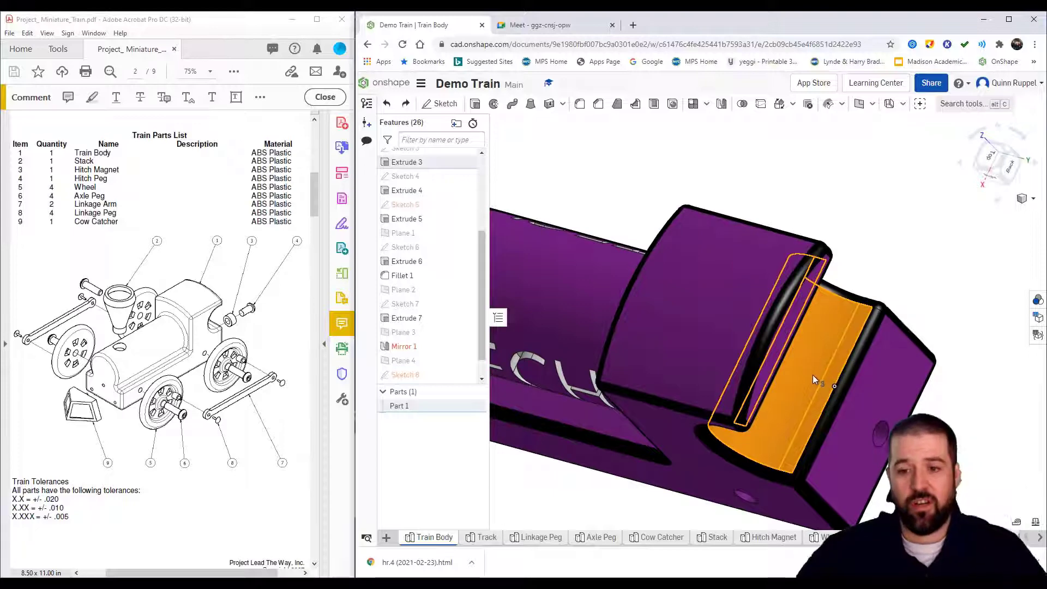
pyautogui.rightClick(812, 374)
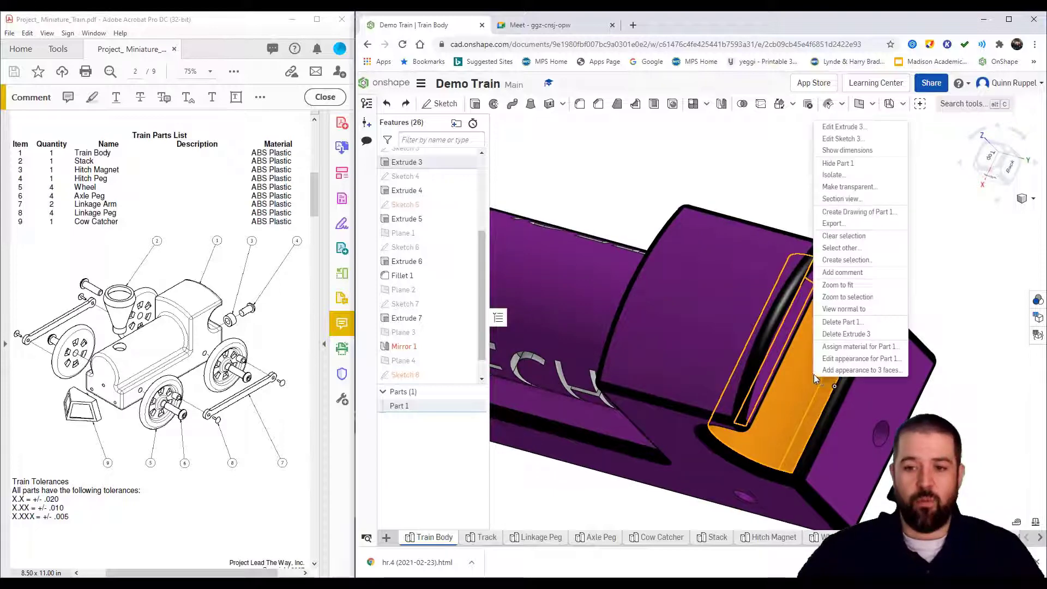
pyautogui.click(842, 371)
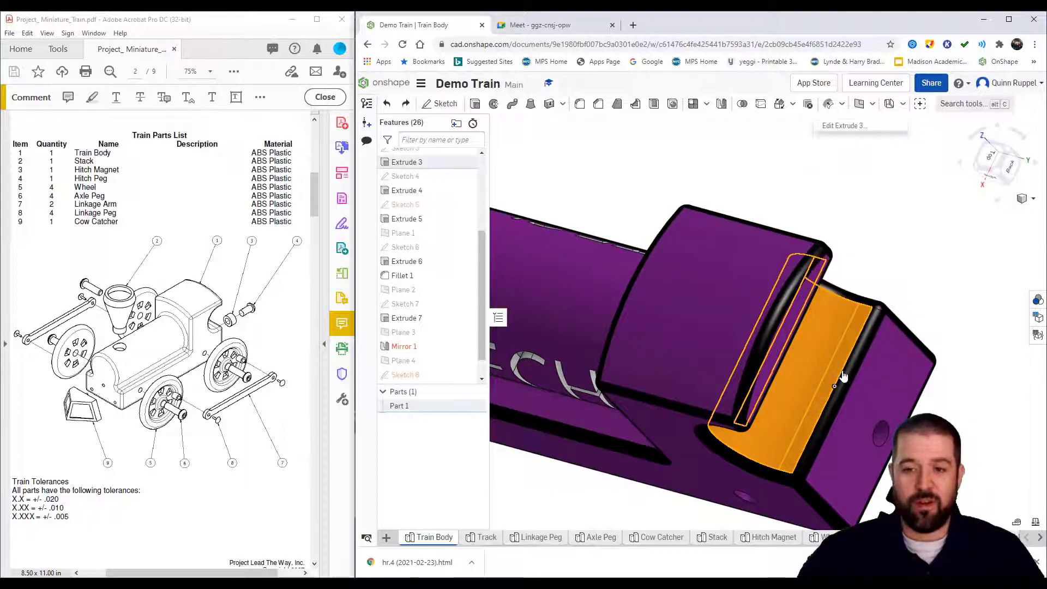
pyautogui.click(559, 377)
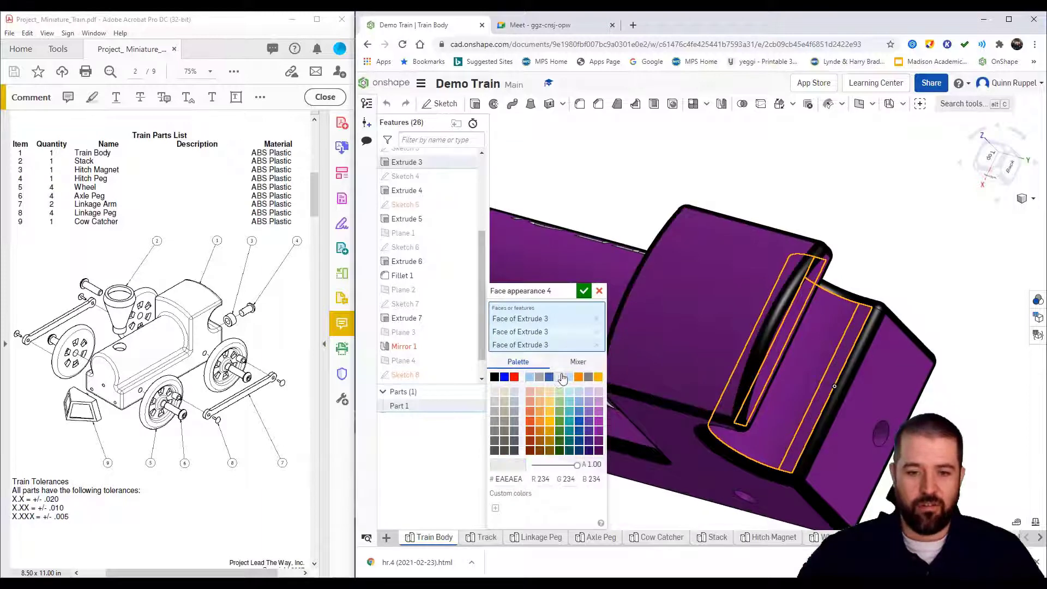
pyautogui.click(583, 291)
pyautogui.moveTo(841, 377); pyautogui.dragTo(610, 316, button='right')
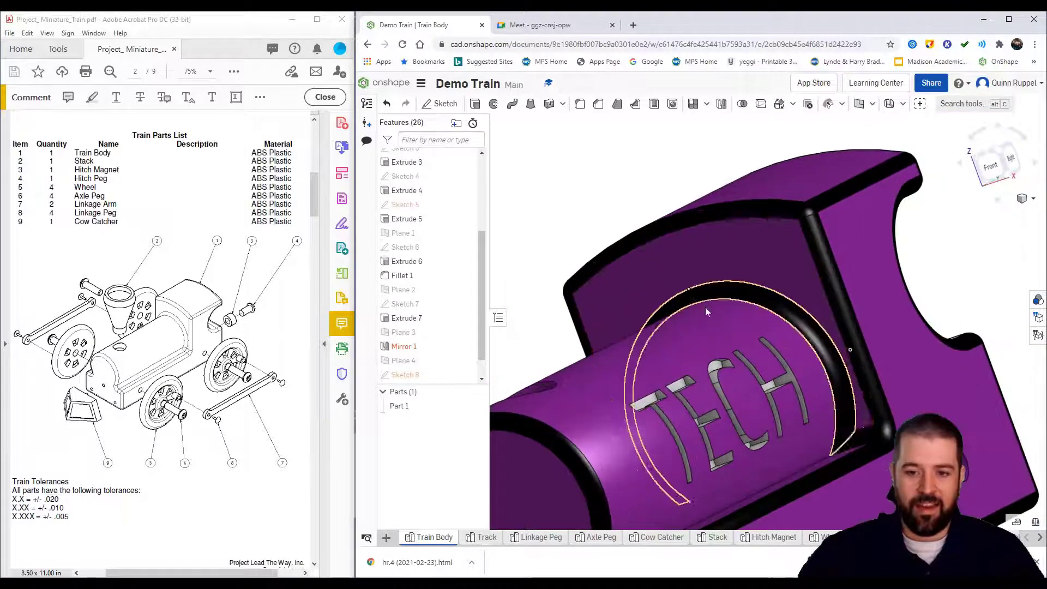
# - Go to the Linkage Peg part studio via the Track studio and close the Appearances panel
pyautogui.scroll(-3, 793, 333)
pyautogui.moveTo(793, 333); pyautogui.dragTo(863, 335, button='right')
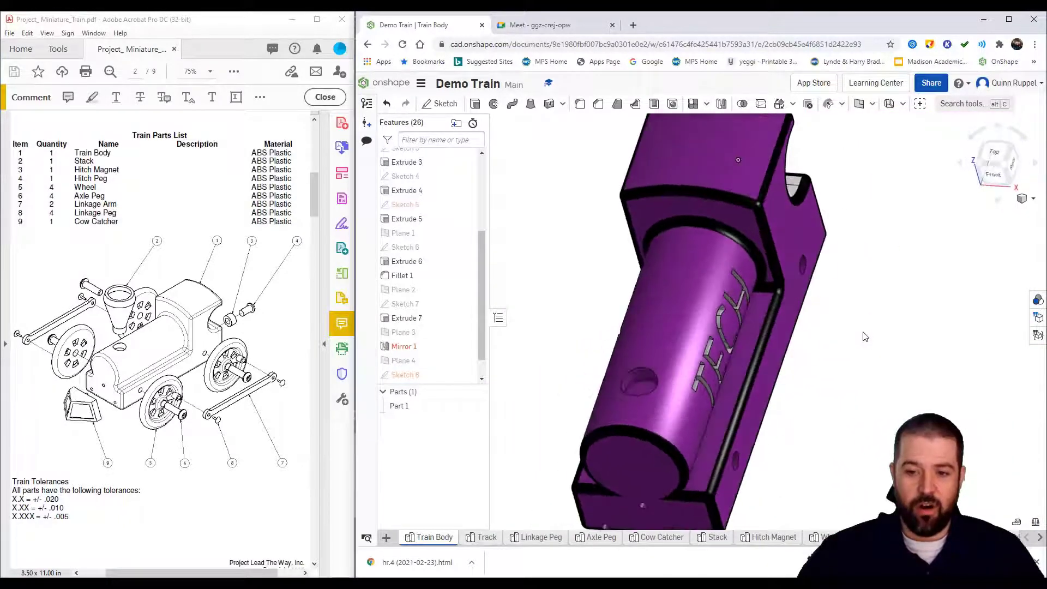
pyautogui.click(486, 540)
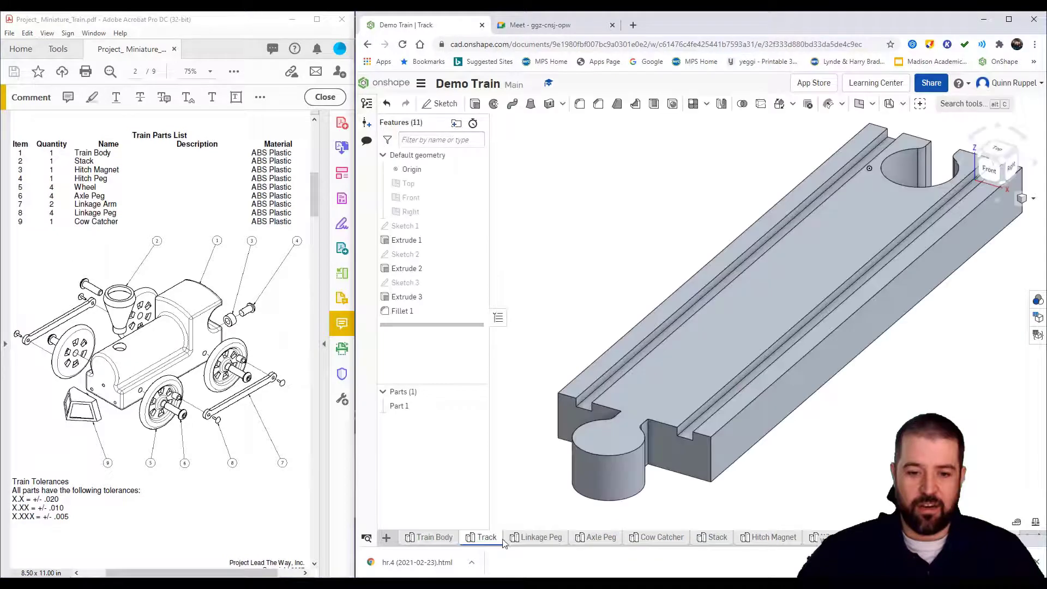
pyautogui.click(540, 542)
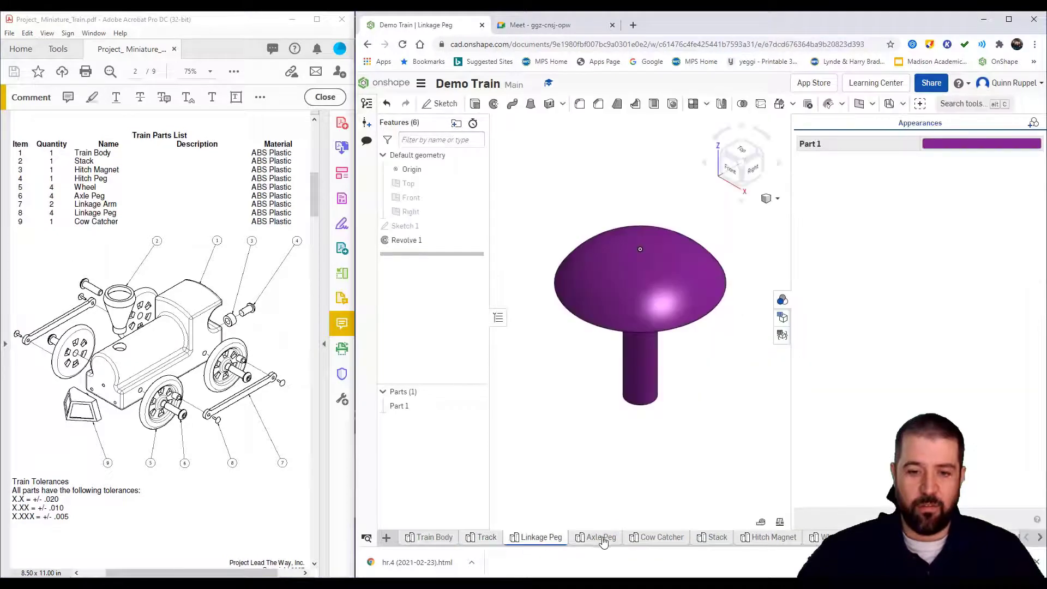
pyautogui.click(783, 299)
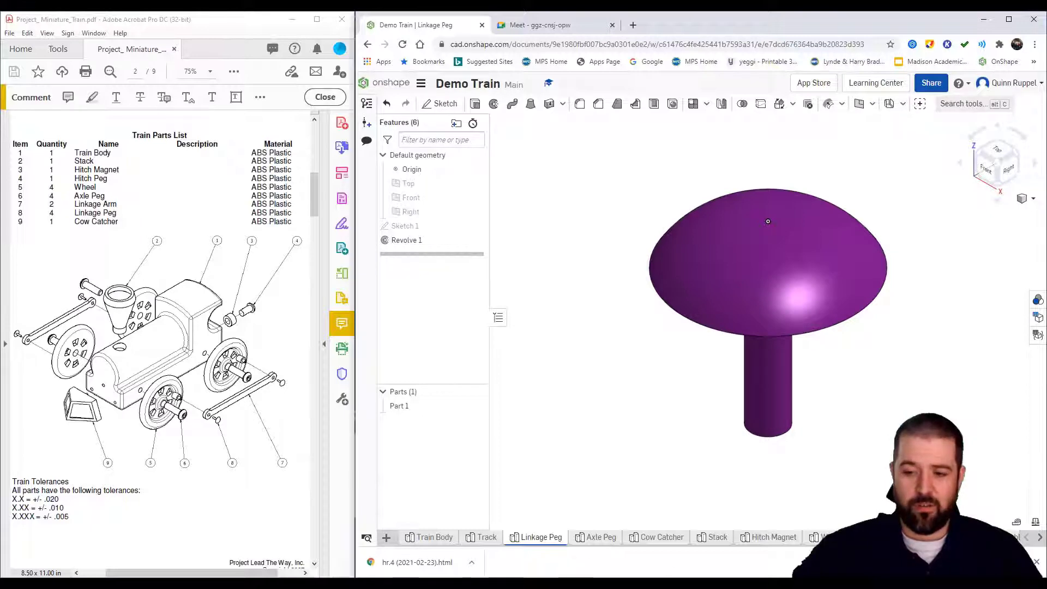
# - In Assembly 1, choose the Train Body from the Insert parts list
pyautogui.click(982, 537)
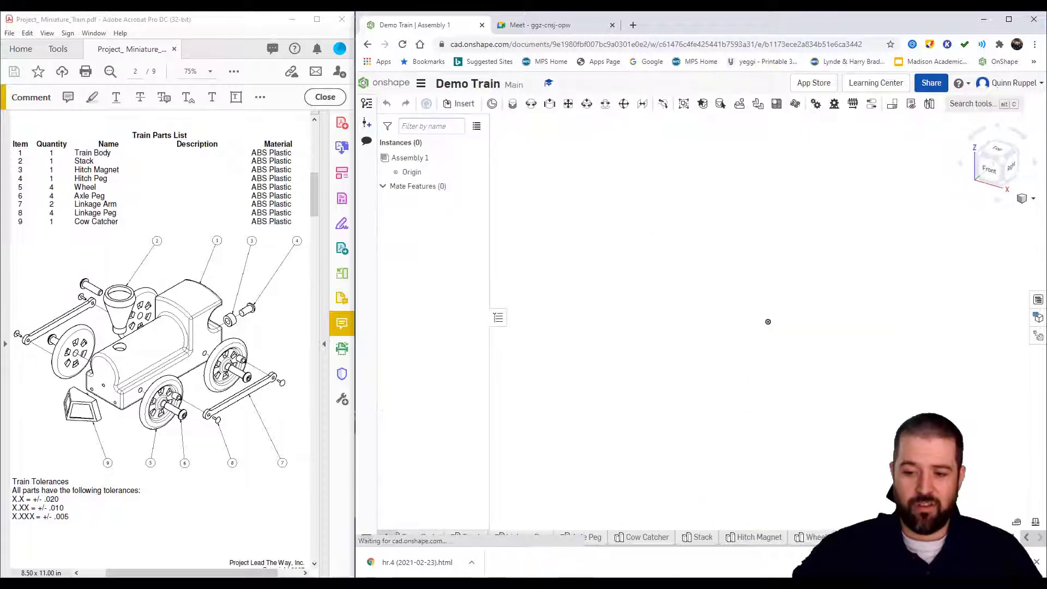
pyautogui.click(460, 105)
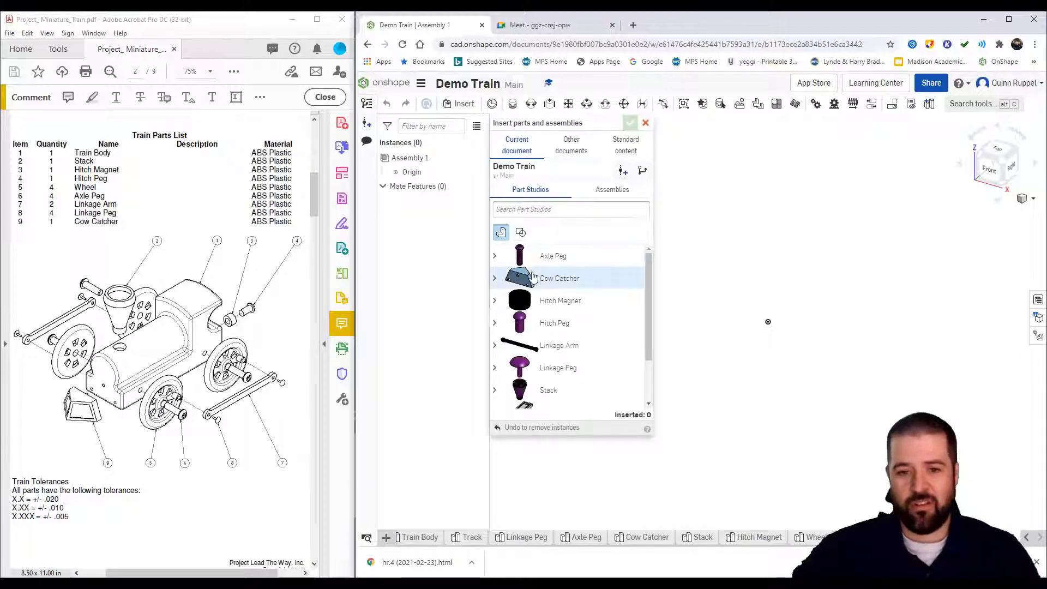
pyautogui.scroll(-1, 569, 302)
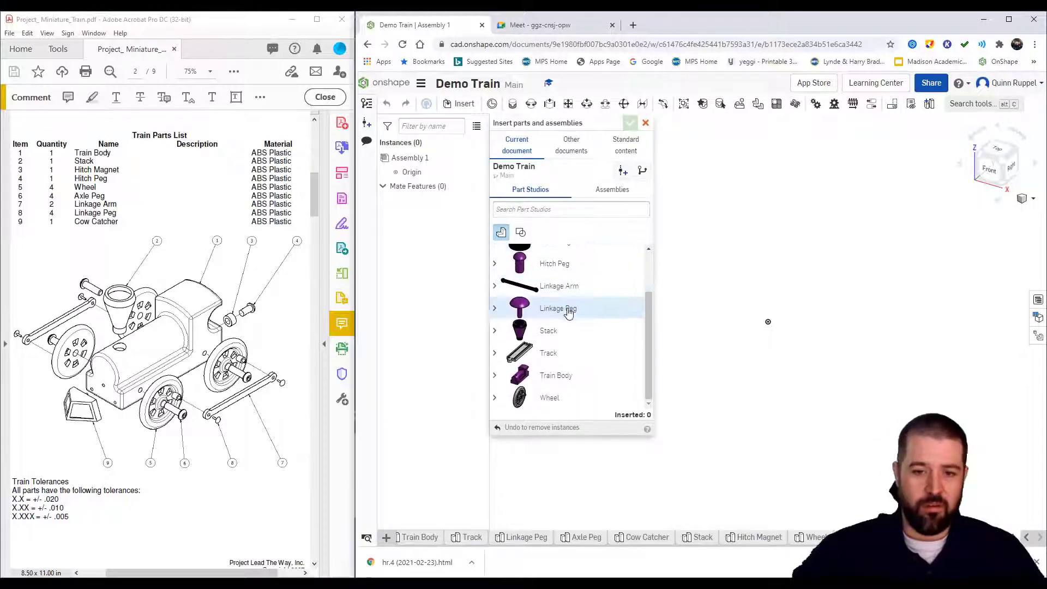
pyautogui.click(554, 380)
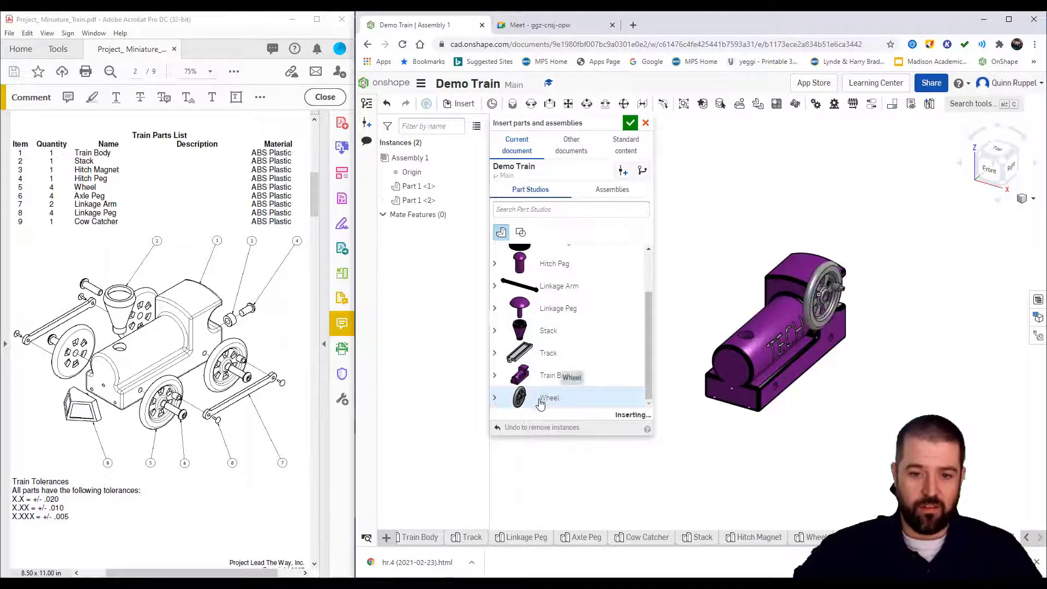
# - Place four Wheel instances around the train body in Assembly 1
pyautogui.click(890, 406)
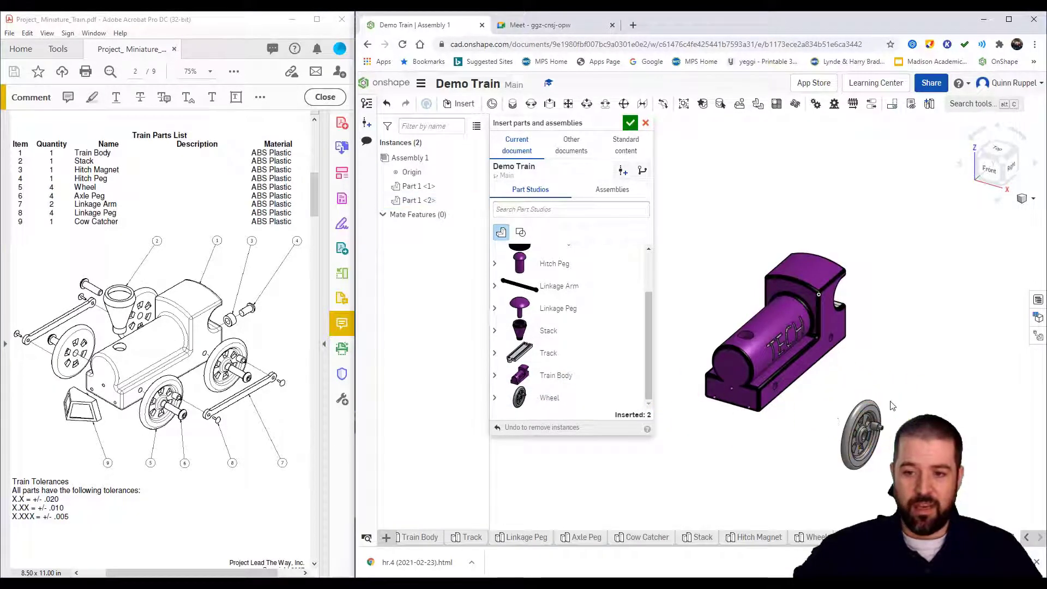
pyautogui.click(545, 398)
pyautogui.click(930, 356)
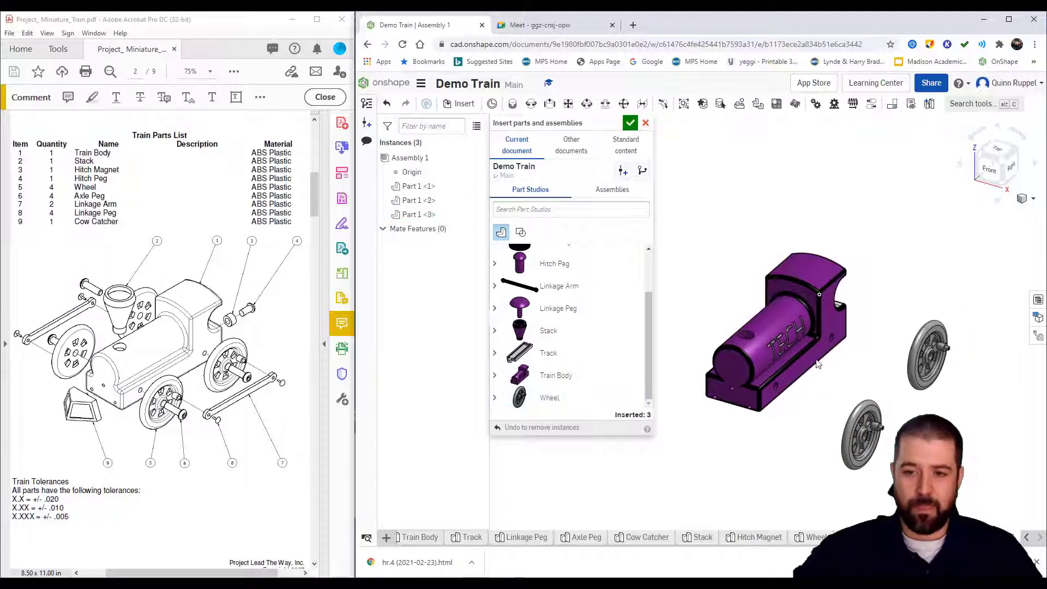
pyautogui.moveTo(818, 364); pyautogui.dragTo(900, 367, button='middle')
pyautogui.click(546, 398)
pyautogui.click(689, 340)
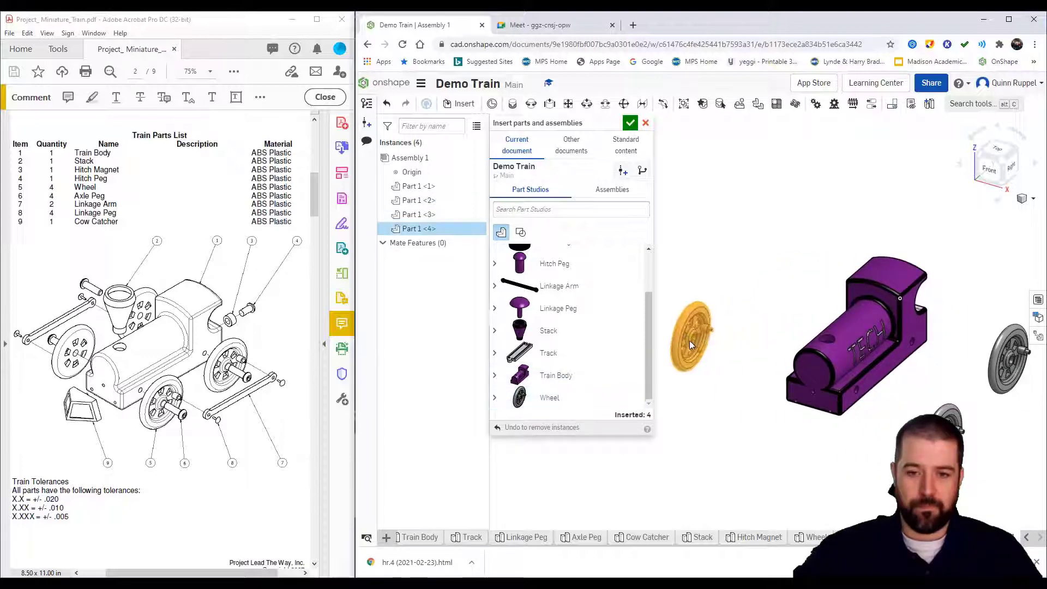
pyautogui.click(546, 397)
pyautogui.click(769, 264)
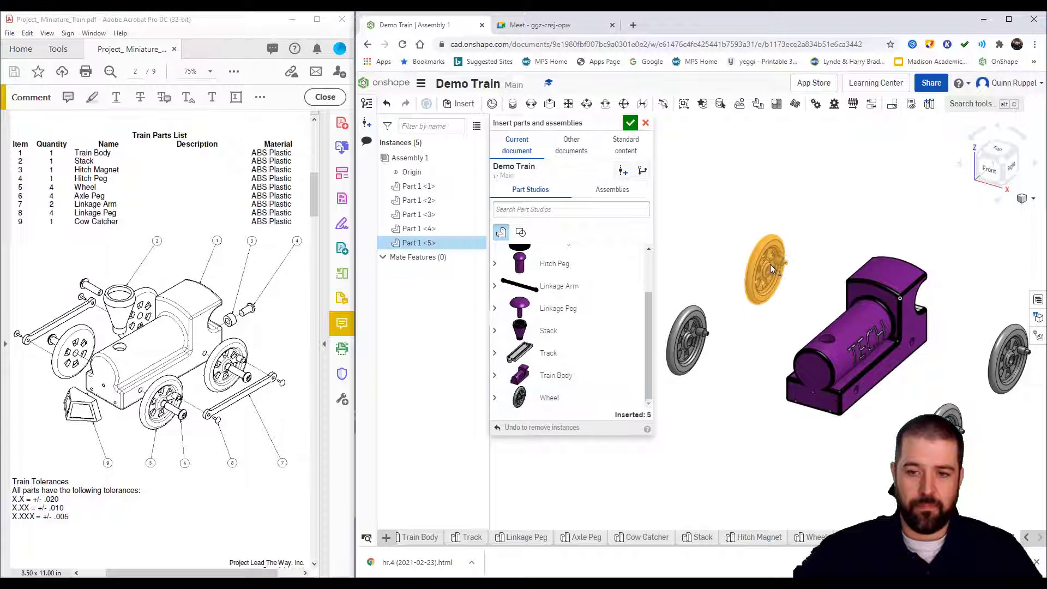
pyautogui.moveTo(769, 264); pyautogui.dragTo(758, 264, button='middle')
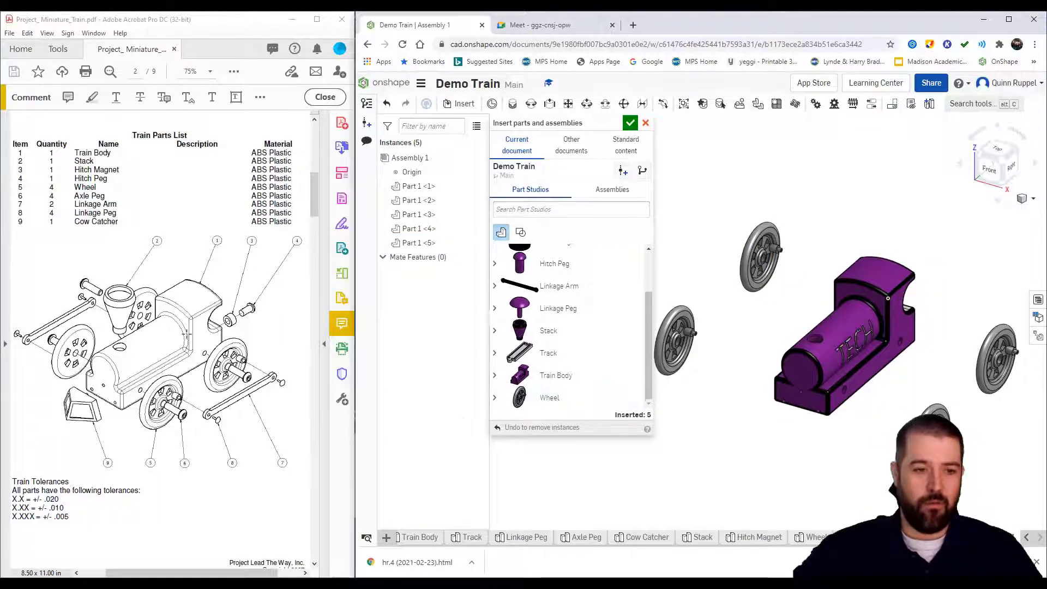
# - Insert two Linkage Arms and move them clear of the train body
pyautogui.click(550, 285)
pyautogui.click(887, 298)
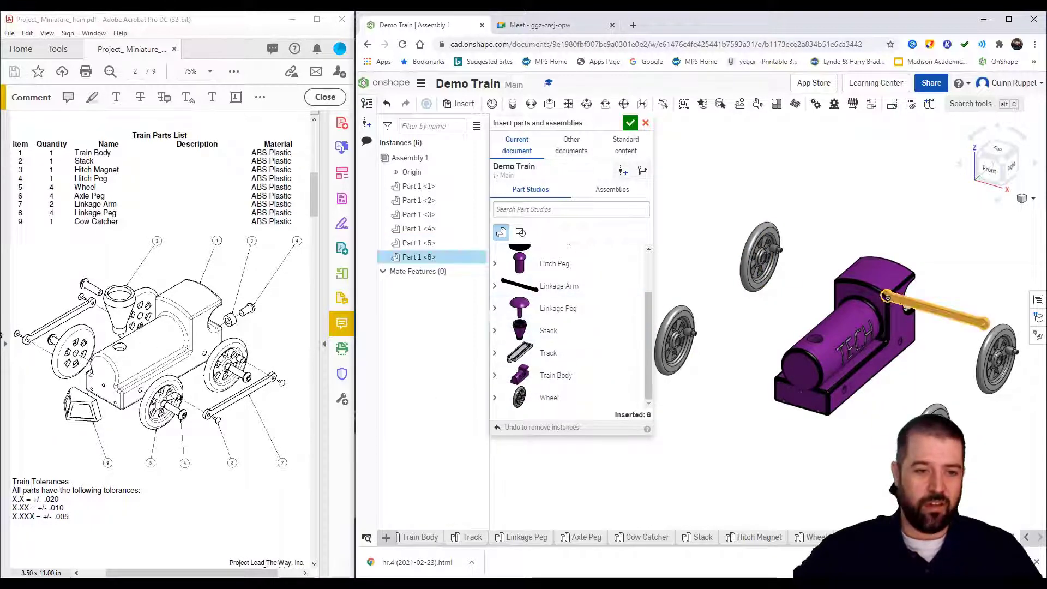
pyautogui.moveTo(899, 414); pyautogui.dragTo(742, 382, button='middle')
pyautogui.moveTo(759, 282); pyautogui.dragTo(900, 411)
pyautogui.moveTo(709, 305); pyautogui.dragTo(916, 376)
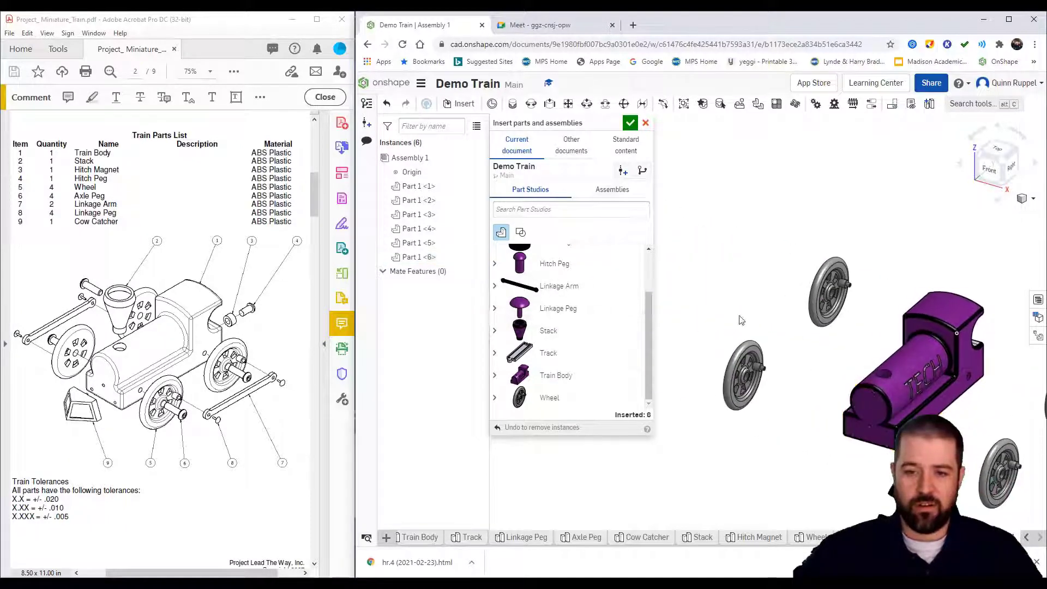
pyautogui.click(550, 285)
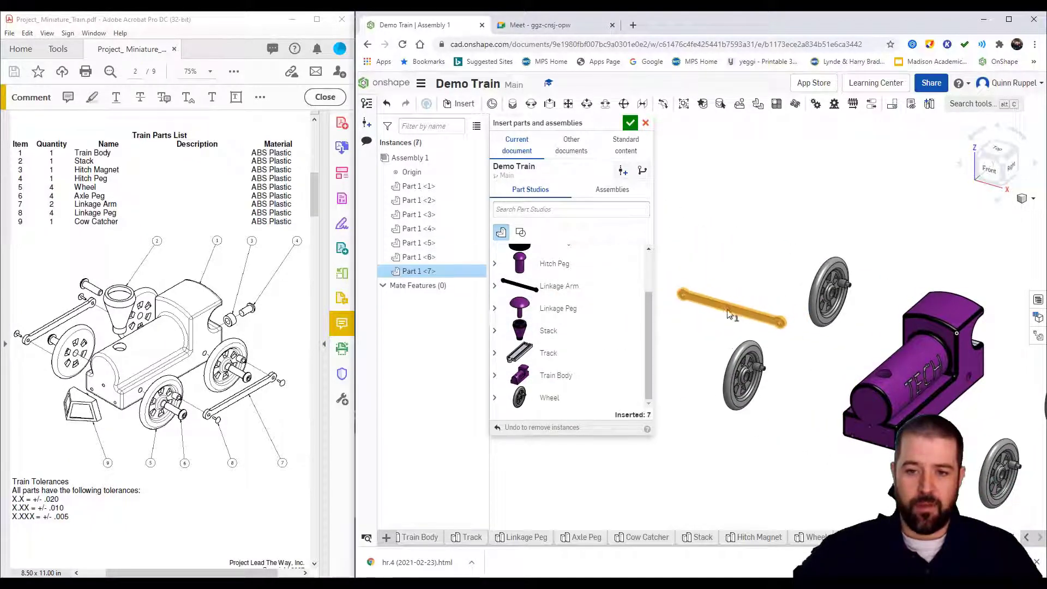
pyautogui.click(727, 322)
# - Insert the Cow Catcher into the assembly
pyautogui.scroll(-3, 913, 406)
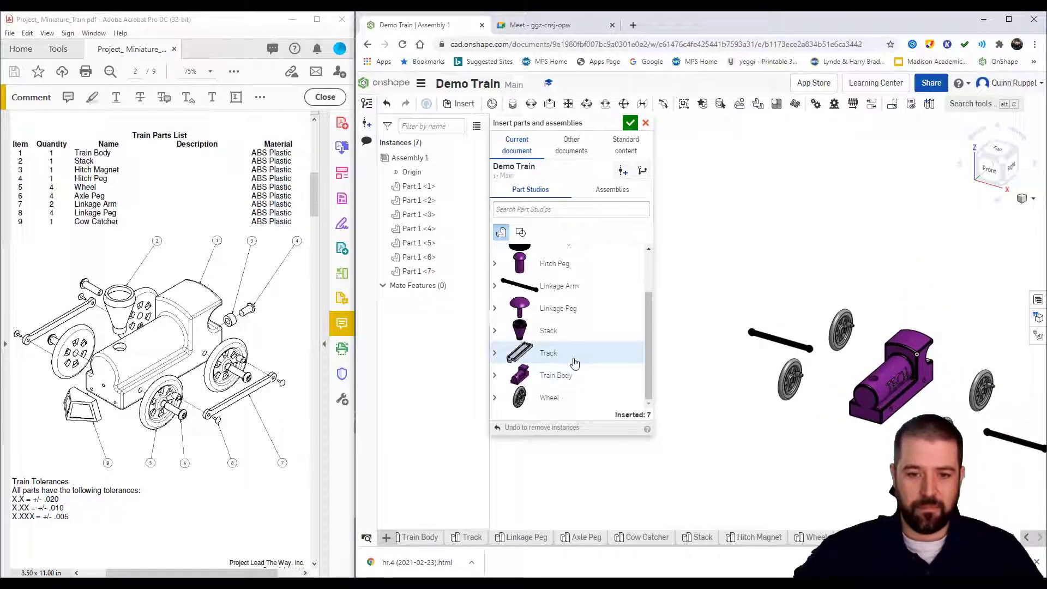
pyautogui.scroll(3, 577, 349)
pyautogui.click(559, 278)
pyautogui.click(886, 368)
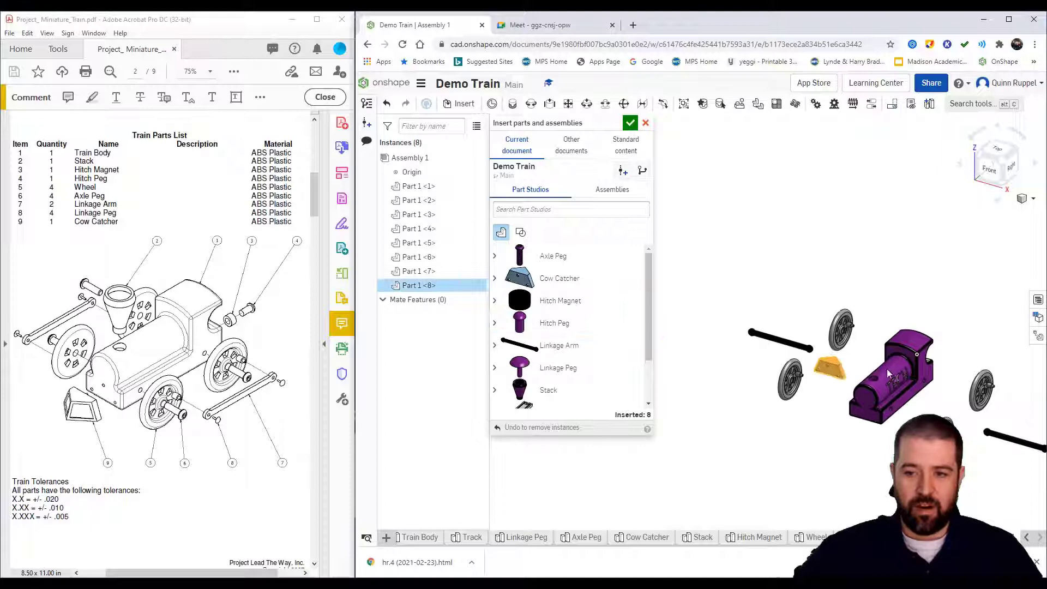
pyautogui.scroll(5, 855, 446)
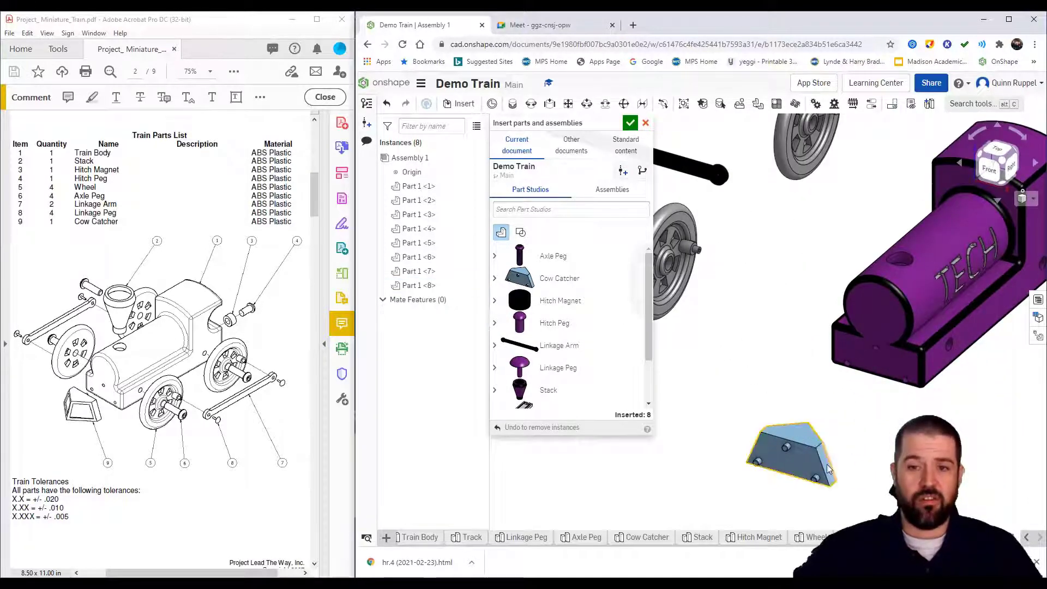
# - Make the Cow Catcher's Part 1 black in its part studio, then return to Assembly 1
pyautogui.click(648, 537)
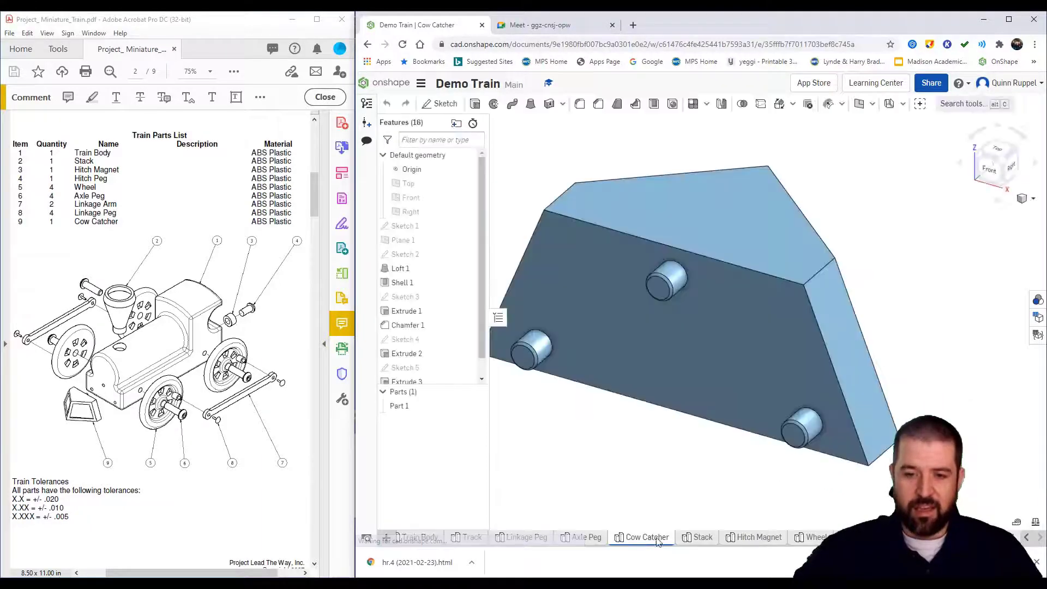
pyautogui.click(1022, 206)
pyautogui.click(1032, 294)
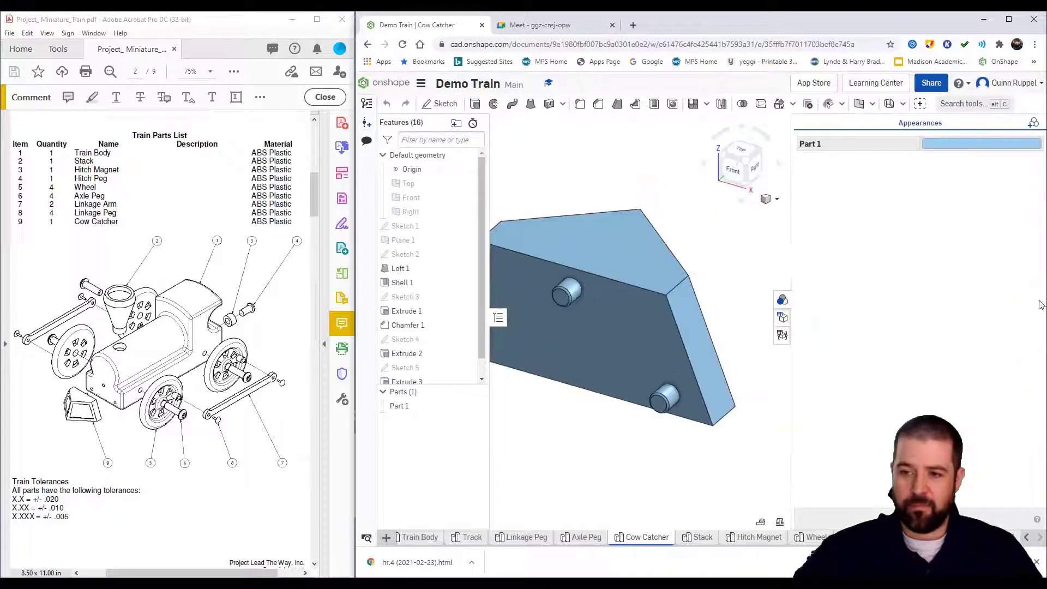
pyautogui.click(937, 143)
pyautogui.click(678, 154)
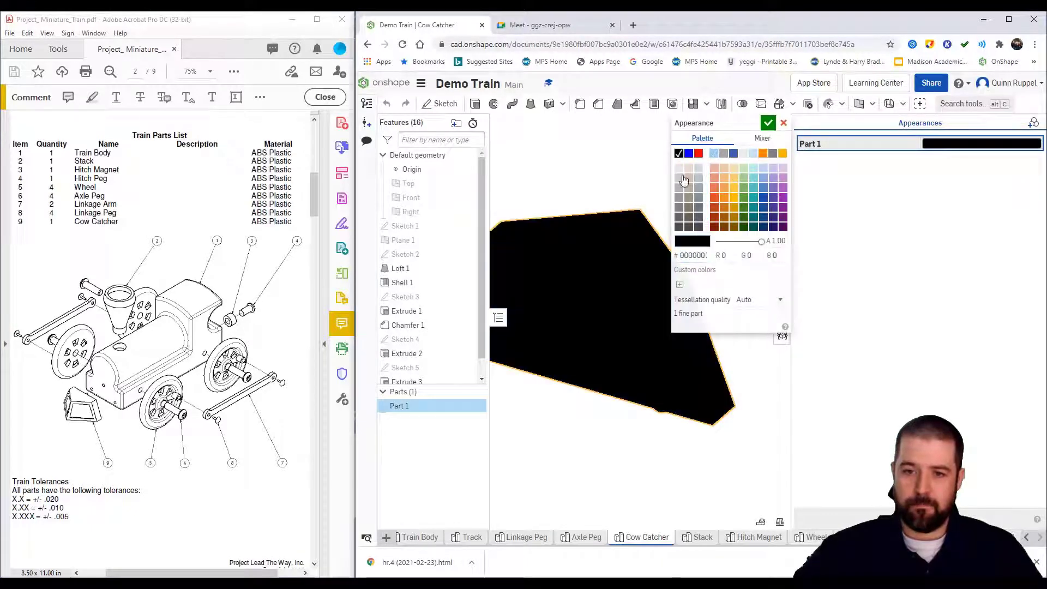
pyautogui.click(768, 124)
pyautogui.scroll(-3, 755, 293)
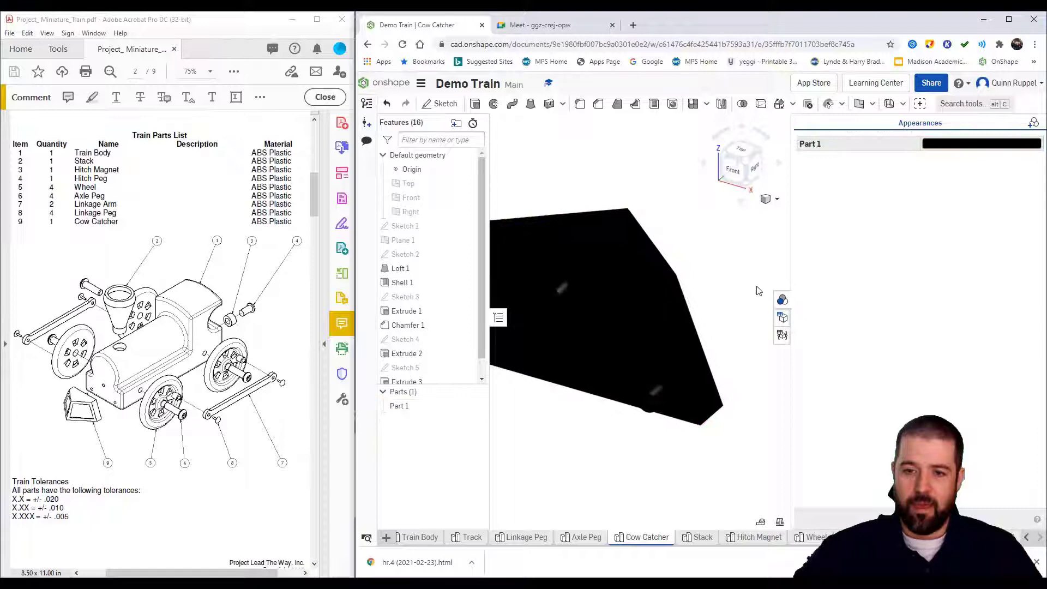
pyautogui.click(783, 302)
pyautogui.click(926, 537)
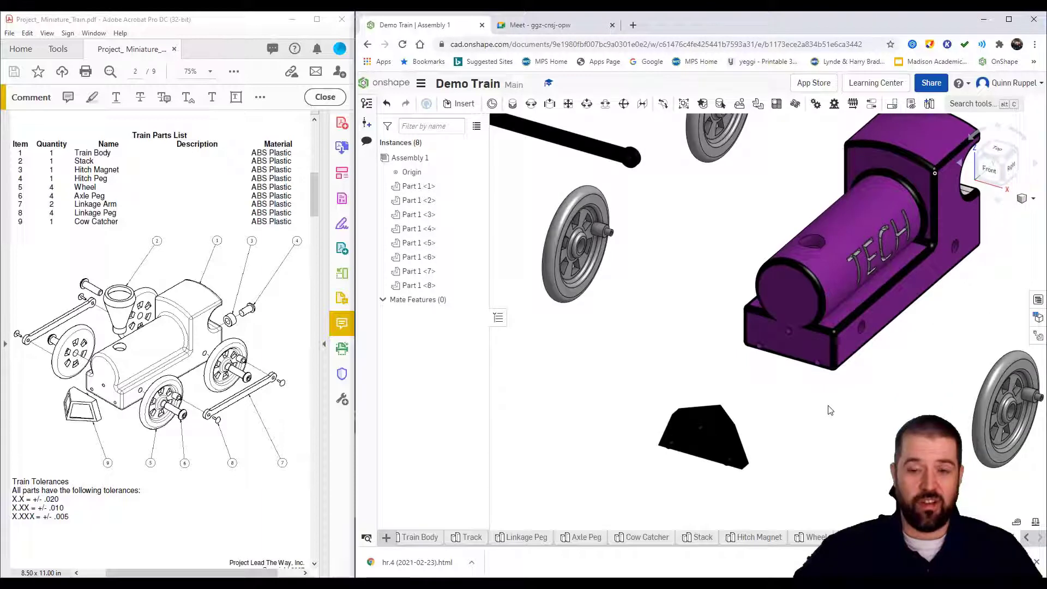
# - Insert the Hitch Peg and Hitch Magnet into Assembly 1
pyautogui.scroll(-3, 830, 393)
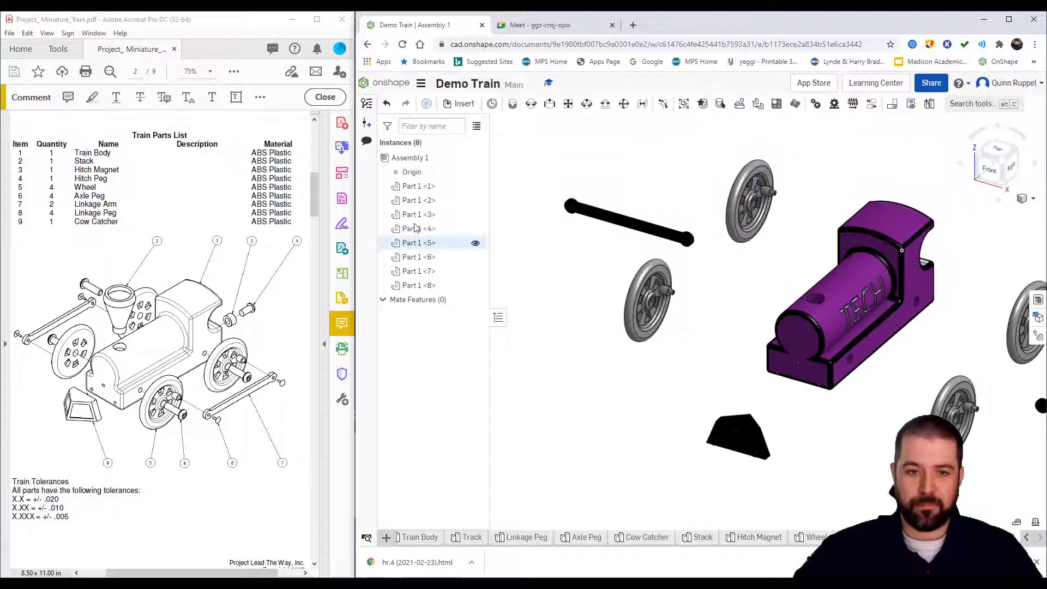
pyautogui.click(456, 104)
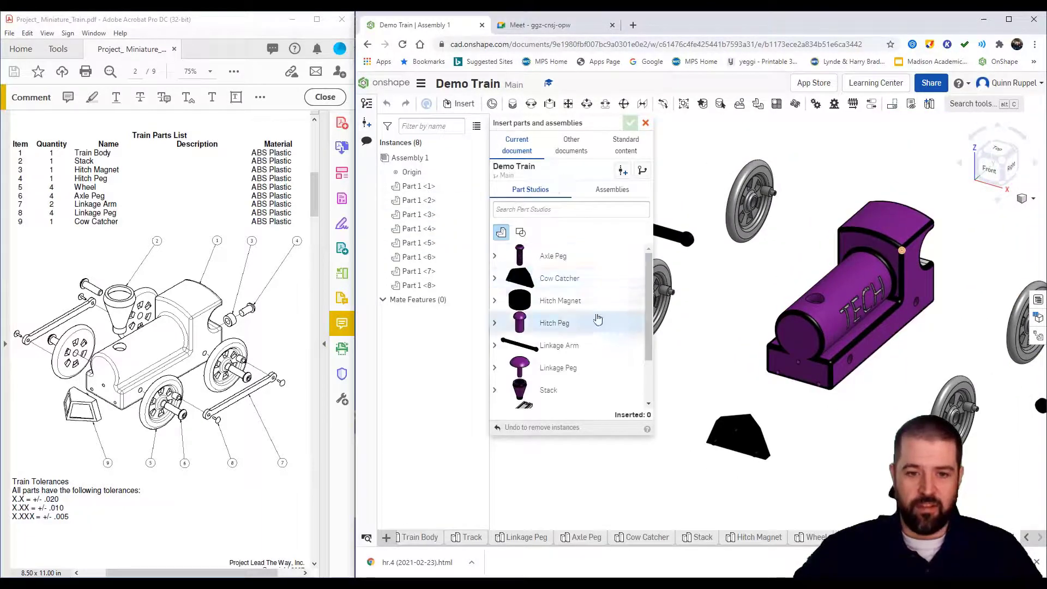
pyautogui.click(906, 222)
pyautogui.moveTo(908, 219); pyautogui.dragTo(855, 248, button='middle')
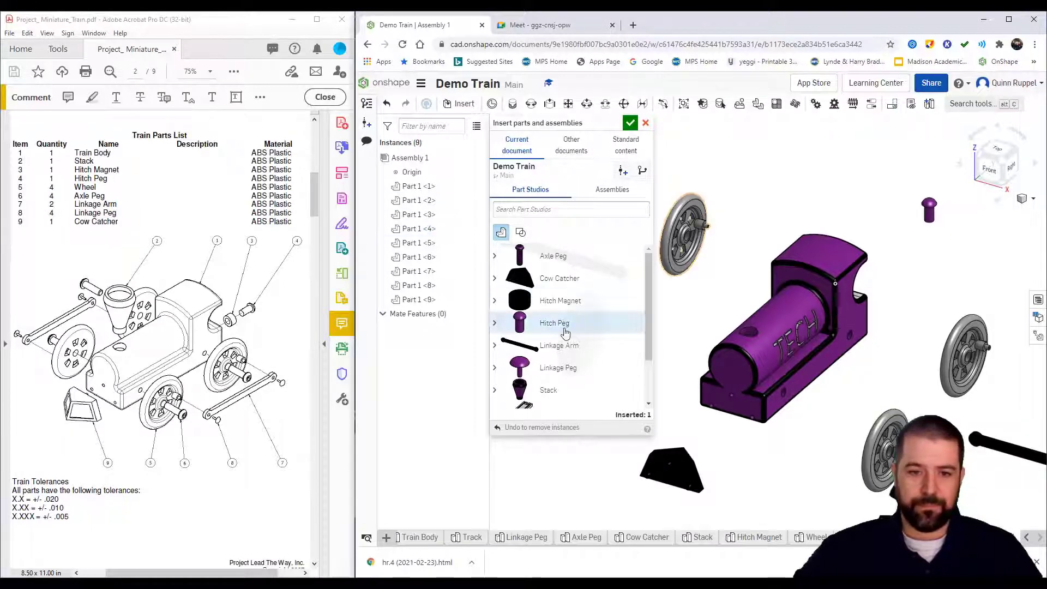
pyautogui.scroll(-2, 557, 349)
pyautogui.scroll(2, 555, 357)
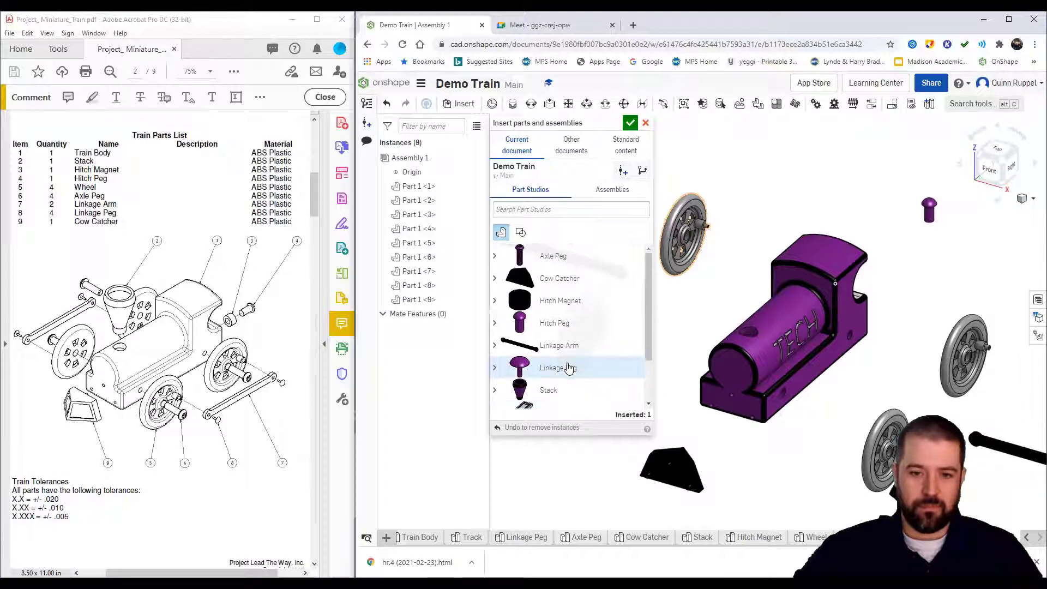
pyautogui.click(547, 302)
pyautogui.click(782, 266)
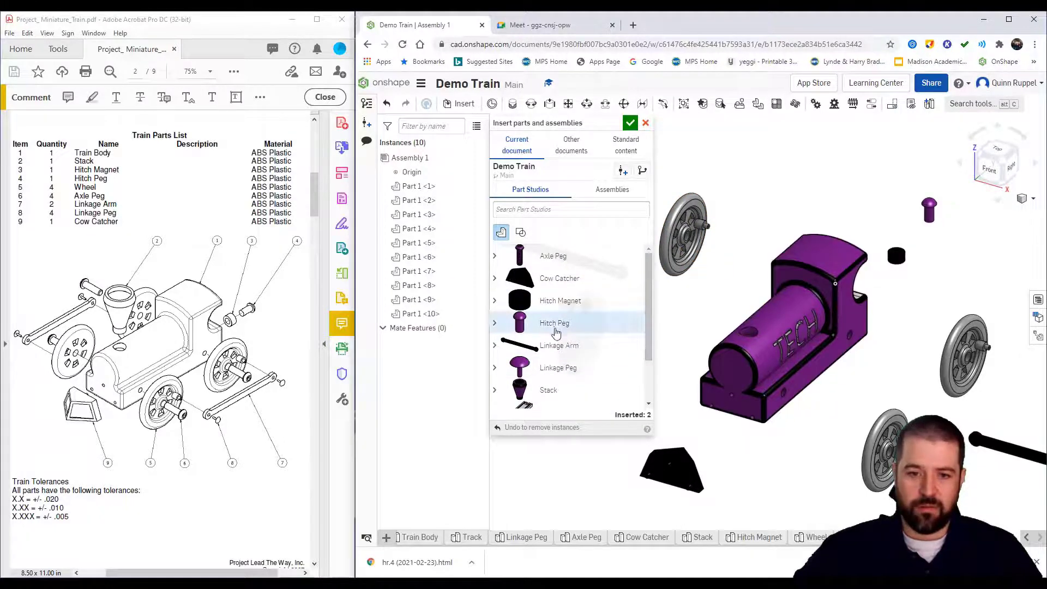
# - Place four Linkage Peg instances around the assembly
pyautogui.click(577, 374)
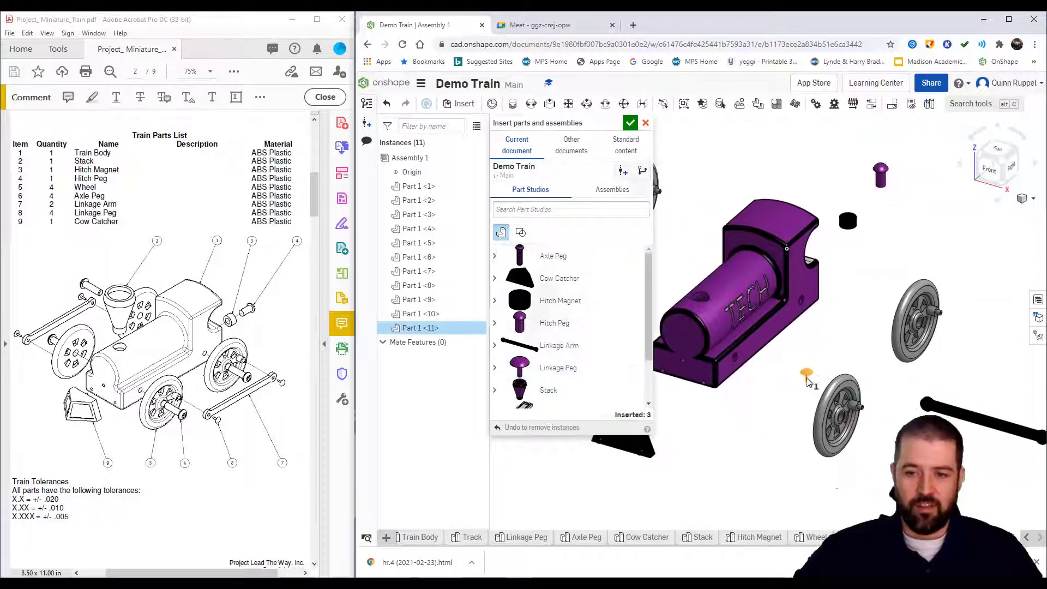
pyautogui.click(562, 367)
pyautogui.click(972, 343)
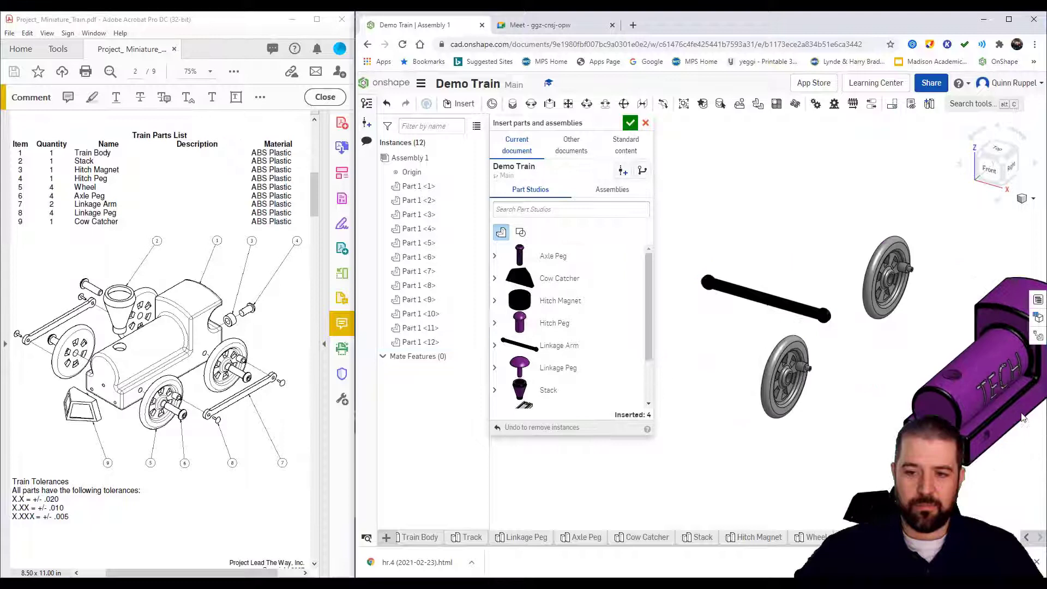
pyautogui.click(540, 371)
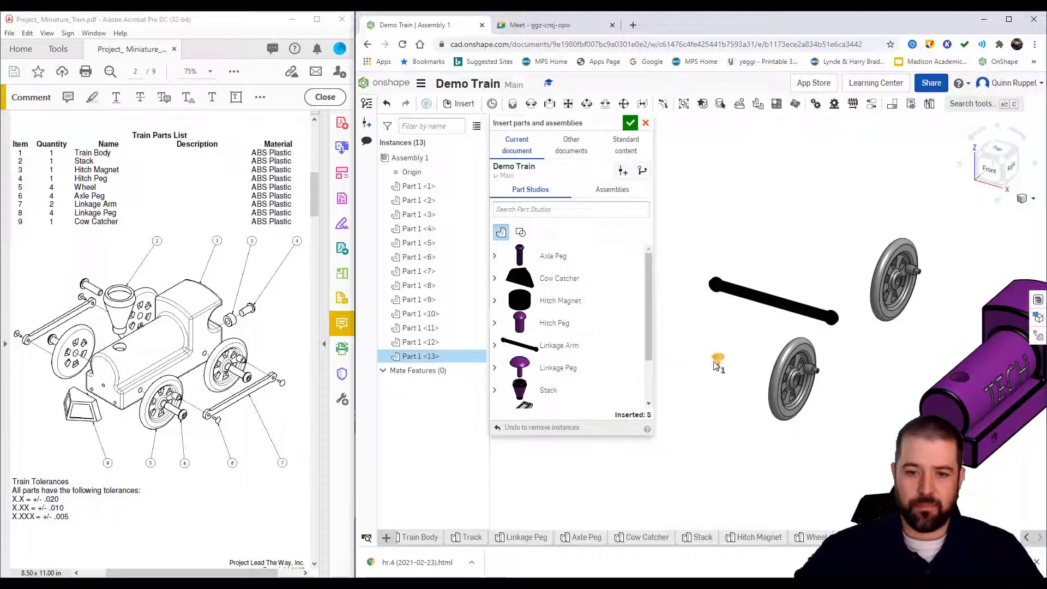
pyautogui.click(716, 362)
pyautogui.click(553, 367)
pyautogui.click(823, 258)
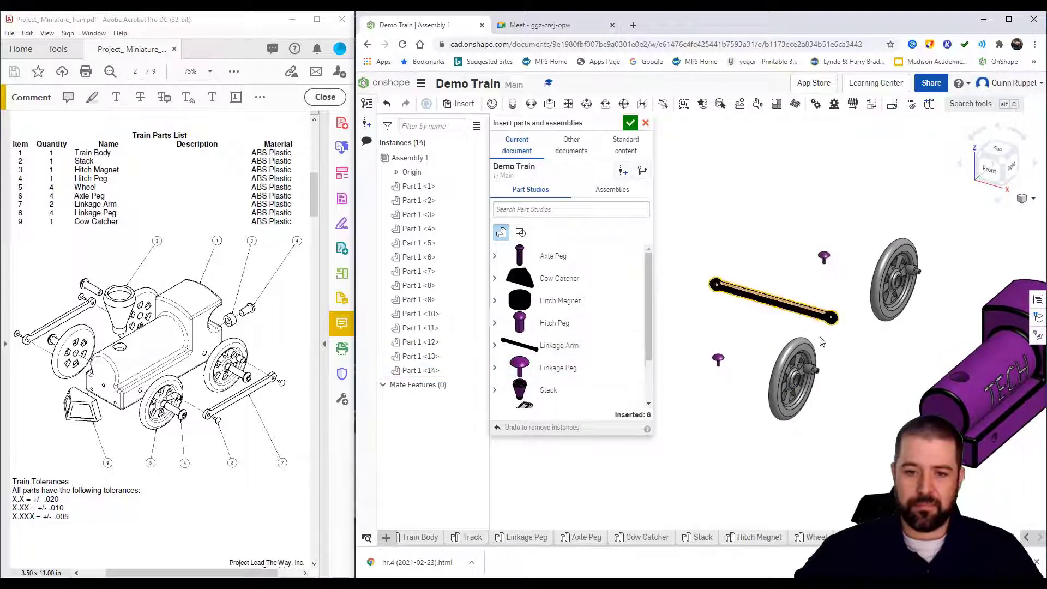
# - Insert the Stack and place it in the assembly
pyautogui.scroll(-1, 581, 354)
pyautogui.click(547, 331)
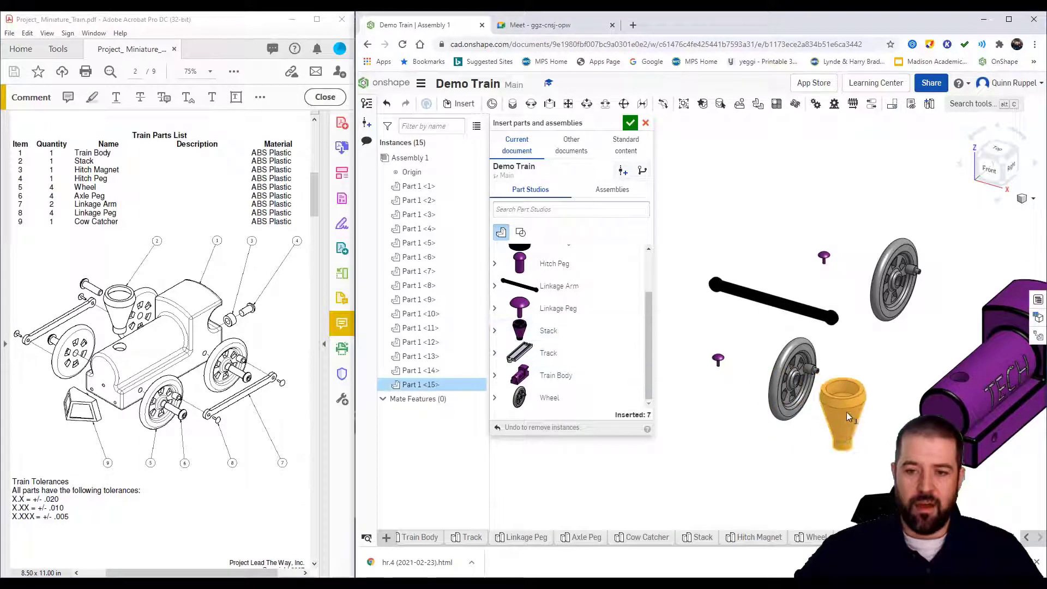
pyautogui.click(870, 394)
pyautogui.moveTo(870, 394); pyautogui.dragTo(879, 438, button='right')
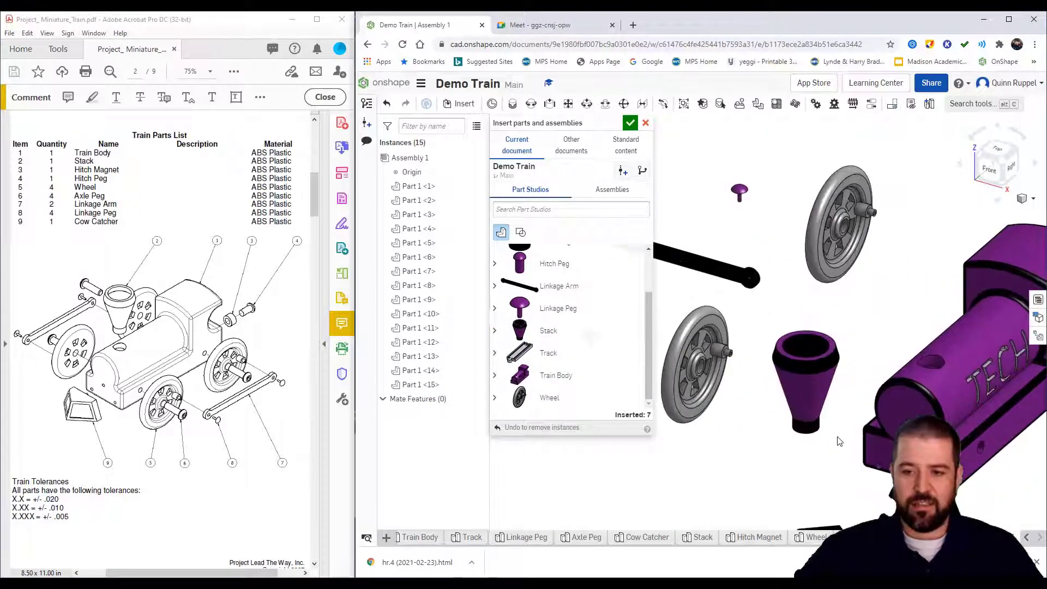
pyautogui.scroll(-2, 878, 438)
pyautogui.moveTo(879, 438); pyautogui.dragTo(835, 378, button='middle')
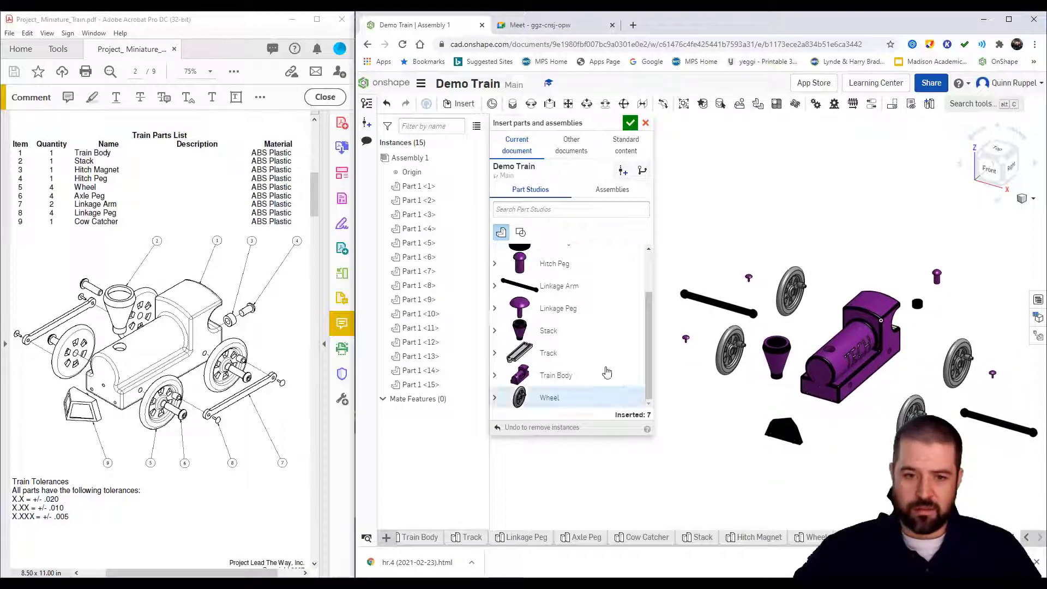
# - Insert three Track parts, placing them side by side below the train, bringing Assembly 1 to 18 instances
pyautogui.click(547, 355)
pyautogui.scroll(2, 806, 424)
pyautogui.scroll(-6, 796, 425)
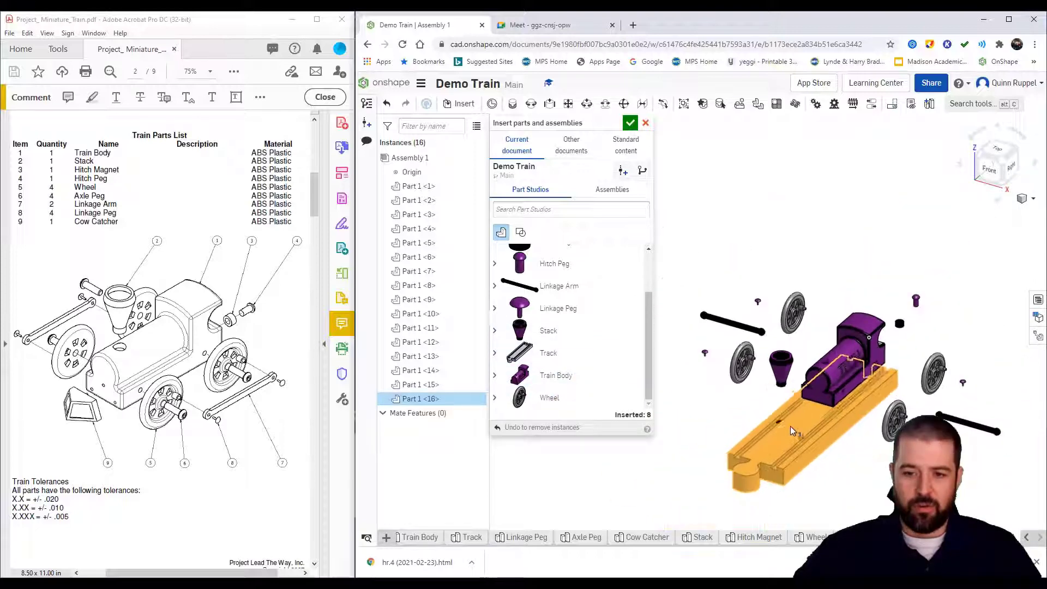
pyautogui.click(760, 449)
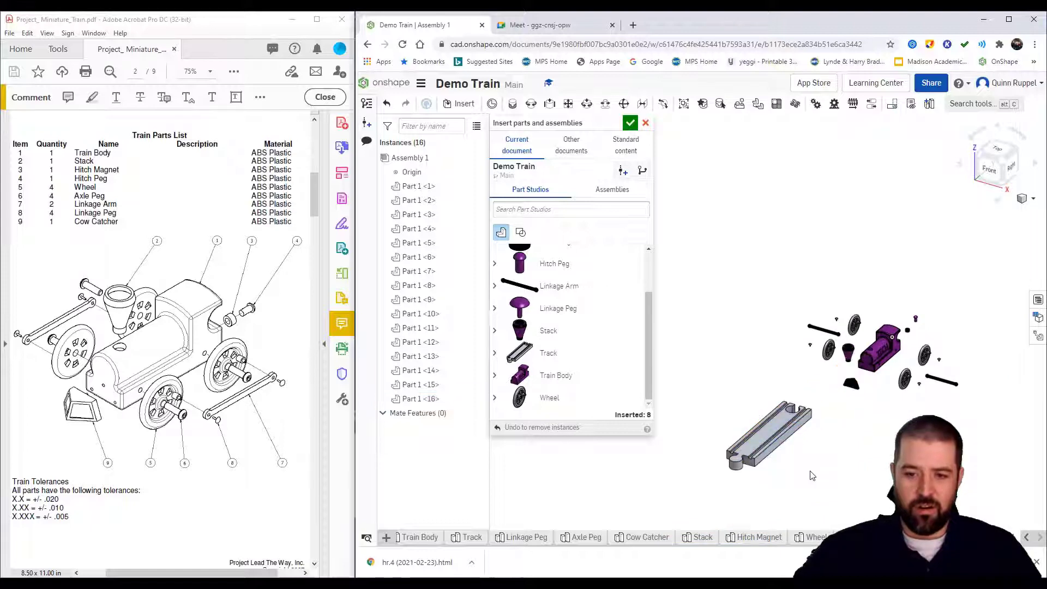
pyautogui.click(547, 353)
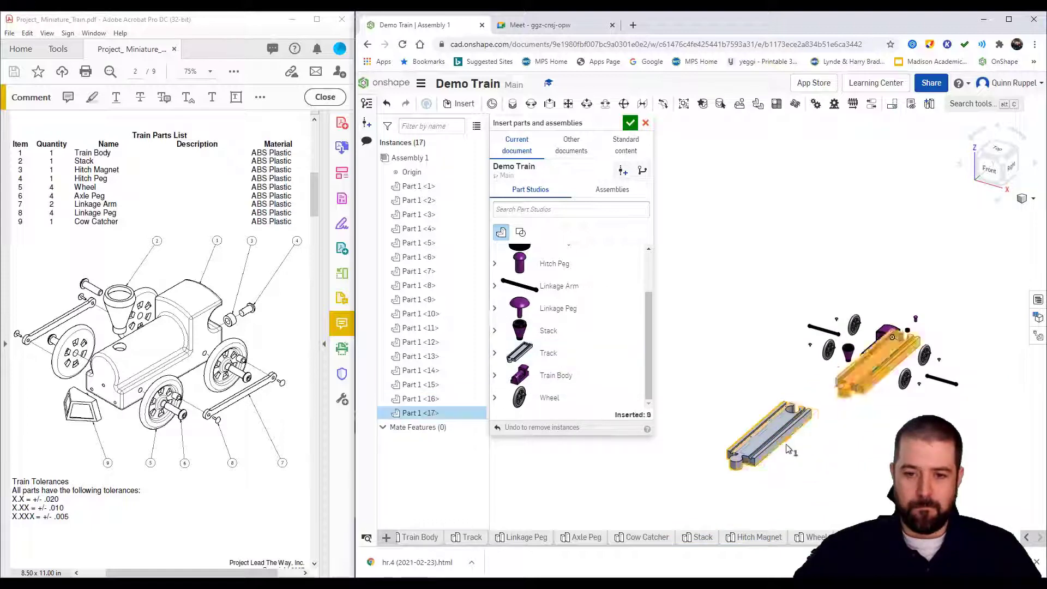
pyautogui.click(809, 454)
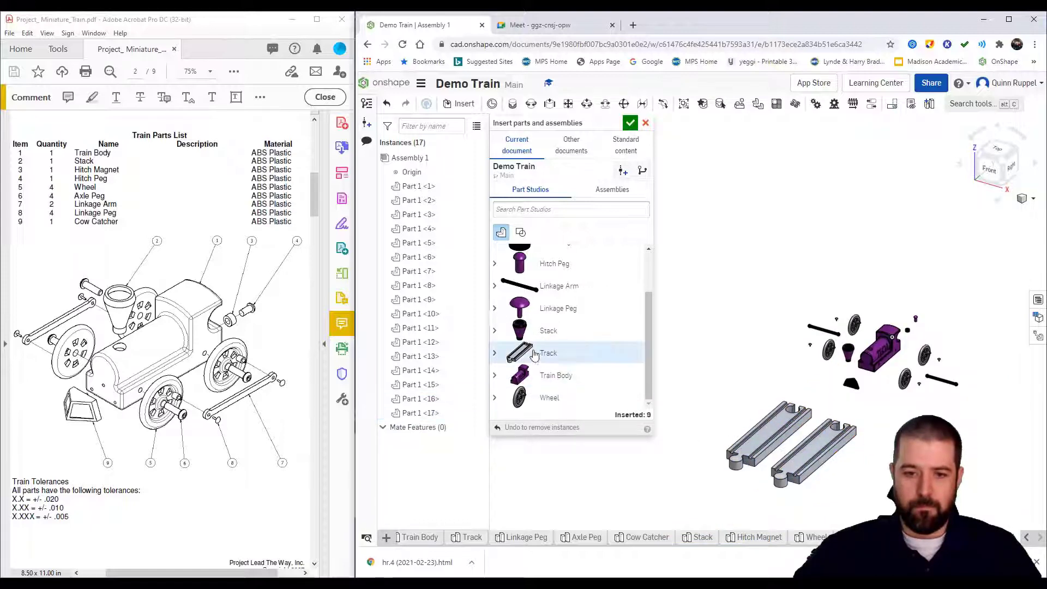
pyautogui.click(547, 352)
pyautogui.click(860, 479)
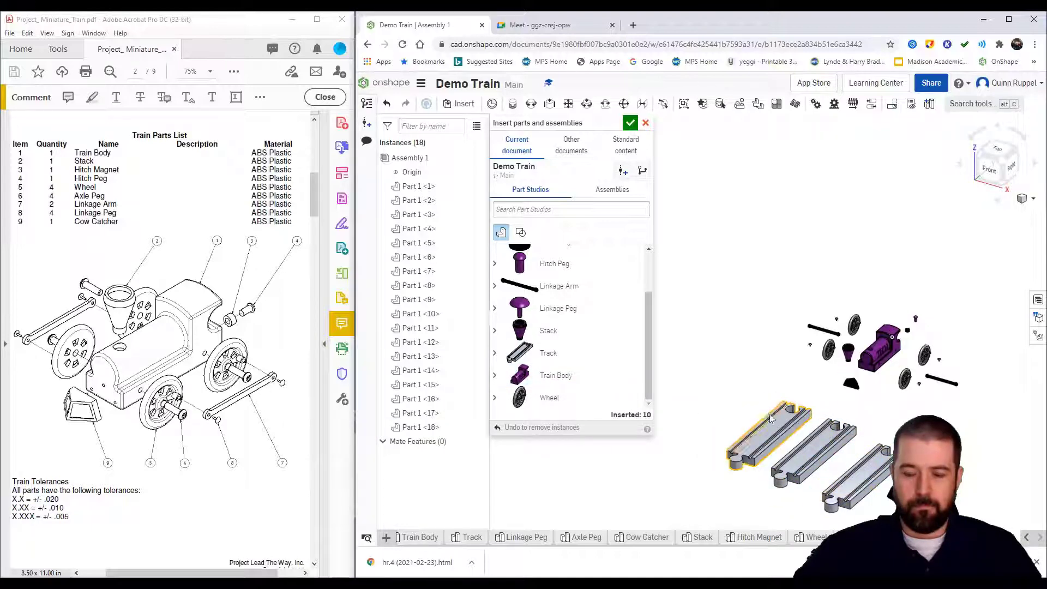